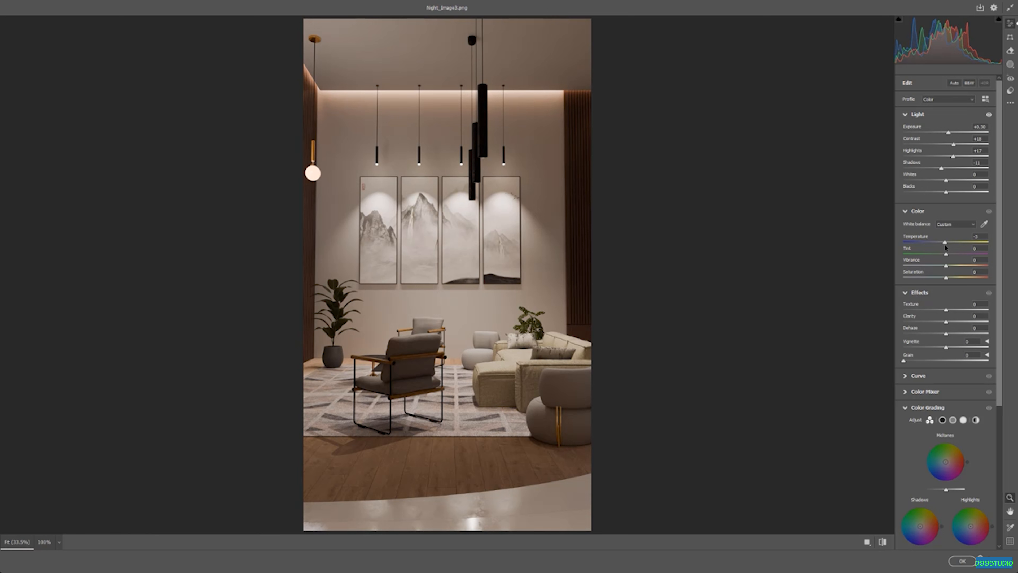
Slightly adjust the white balance Temperature and Saturation sliders in the Camera Raw filter
{"action": "left_click_drag", "start_coordinate": [945, 247], "coordinate": [942, 247]}
{"action": "mouse_move", "coordinate": [946, 280]}
{"action": "left_mouse_down"}
{"action": "mouse_move", "coordinate": [908, 280]}
{"action": "mouse_move", "coordinate": [970, 281]}
{"action": "mouse_move", "coordinate": [946, 285]}
{"action": "left_mouse_up"}
{"action": "left_click", "coordinate": [422, 361]}
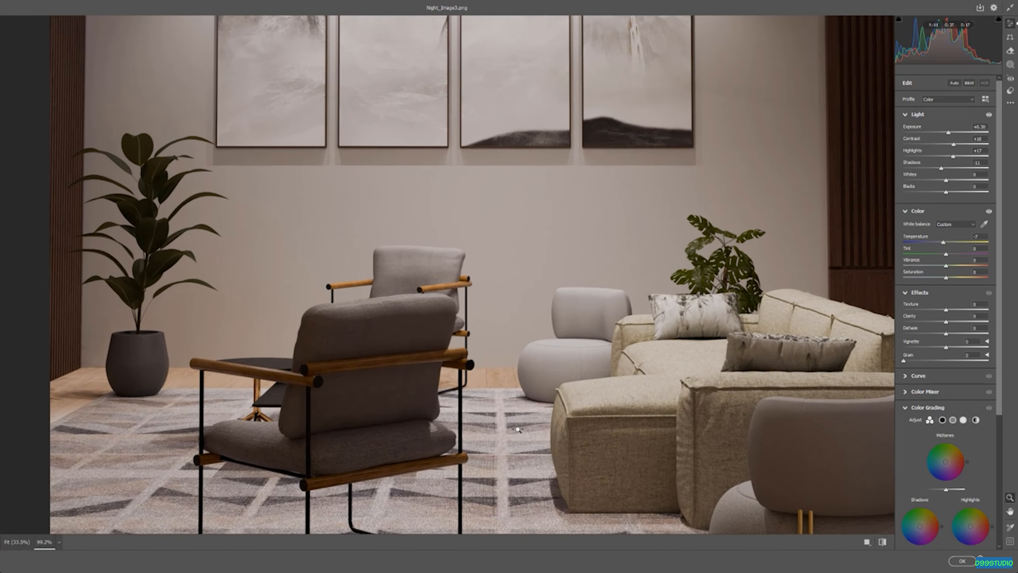
Set Texture to +46 while inspecting the furniture up close
{"action": "left_click_drag", "start_coordinate": [519, 429], "coordinate": [509, 429]}
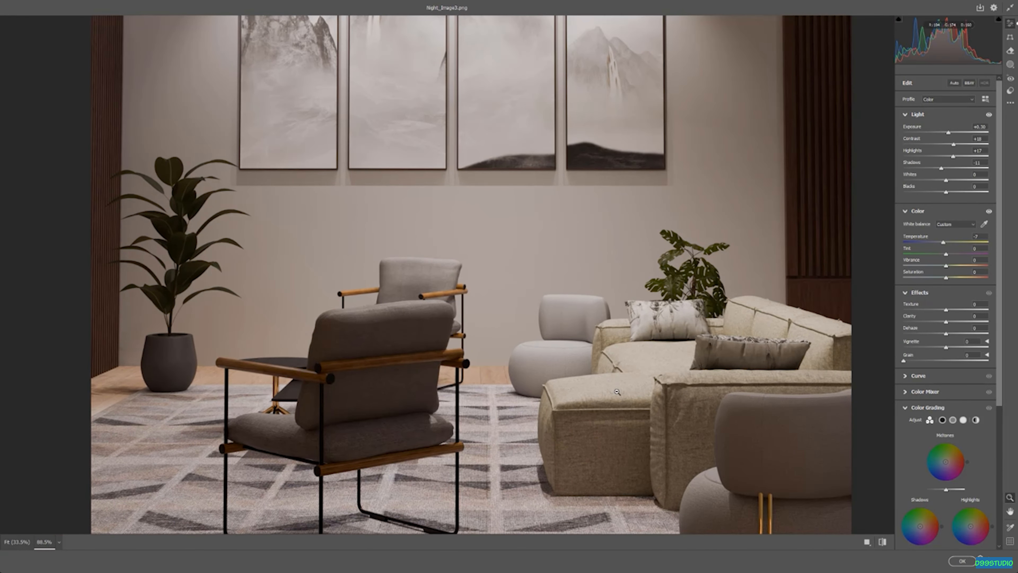
{"action": "scroll", "coordinate": [580, 441], "scroll_direction": "up", "scroll_amount": 1}
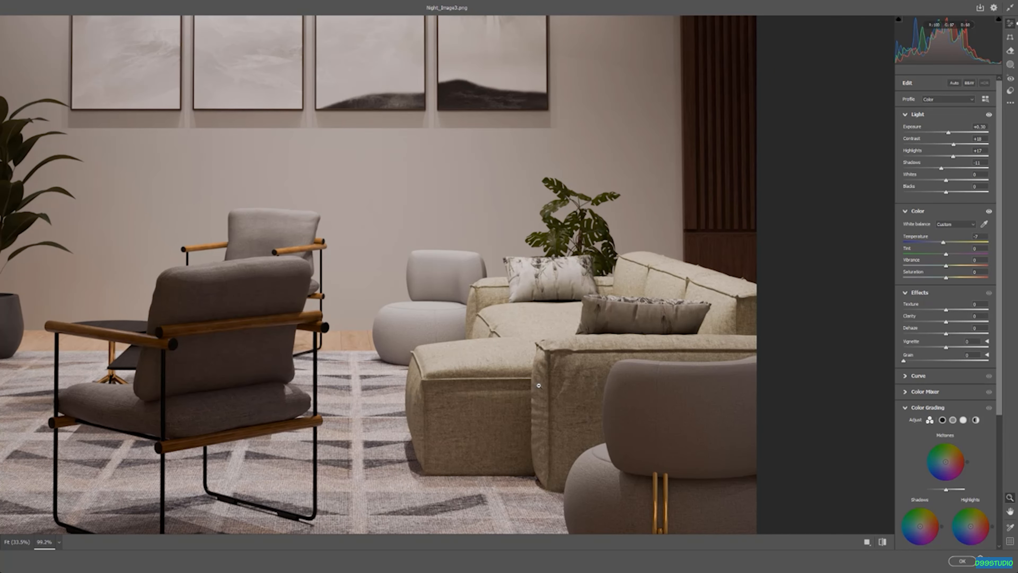
{"action": "mouse_move", "coordinate": [946, 311]}
{"action": "left_mouse_down"}
{"action": "mouse_move", "coordinate": [999, 322]}
{"action": "mouse_move", "coordinate": [905, 318]}
{"action": "mouse_move", "coordinate": [962, 321]}
{"action": "left_mouse_up"}
{"action": "left_click_drag", "start_coordinate": [956, 321], "coordinate": [961, 321]}
Set Clarity to +26
{"action": "scroll", "coordinate": [517, 334], "scroll_direction": "down", "scroll_amount": 2}
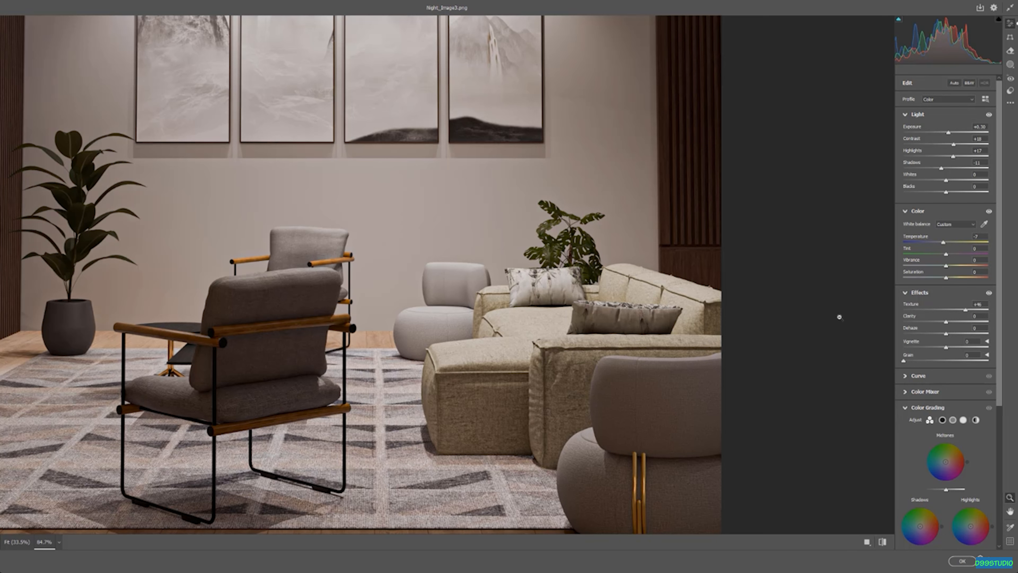
{"action": "scroll", "coordinate": [523, 247], "scroll_direction": "up", "scroll_amount": 1}
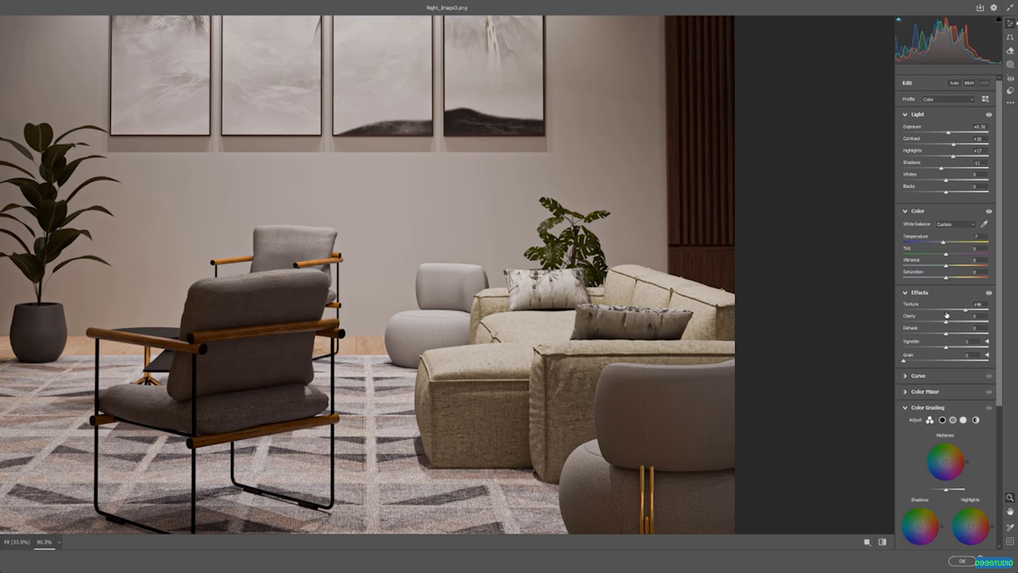
{"action": "mouse_move", "coordinate": [946, 315]}
{"action": "left_click_drag", "start_coordinate": [949, 325], "coordinate": [957, 328]}
Try tinting the shadows with the Shadows color grading wheel, then reset the wheel
{"action": "left_click_drag", "start_coordinate": [606, 325], "coordinate": [550, 305]}
{"action": "left_click_drag", "start_coordinate": [447, 345], "coordinate": [490, 388]}
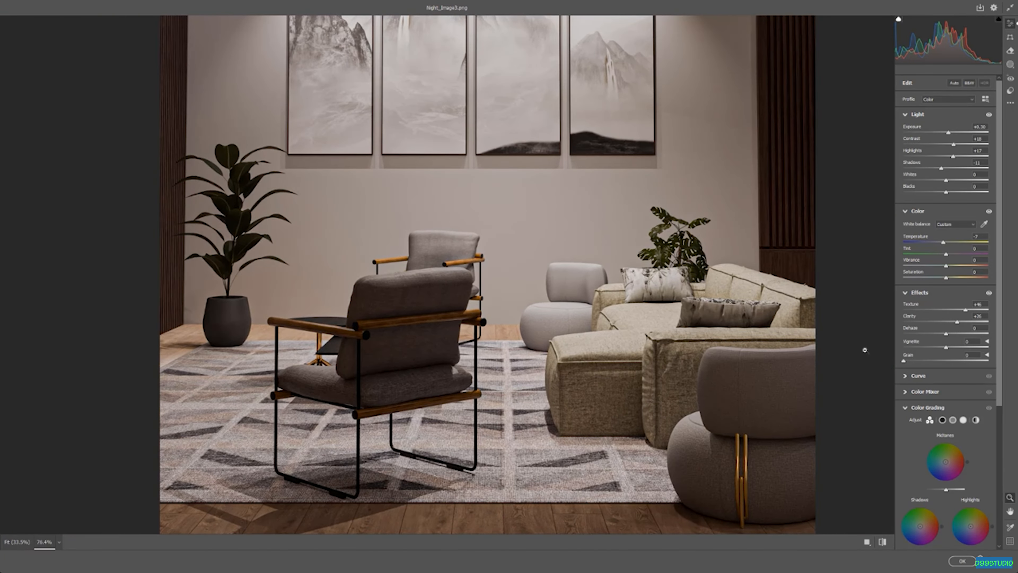
{"action": "left_click_drag", "start_coordinate": [518, 309], "coordinate": [531, 311]}
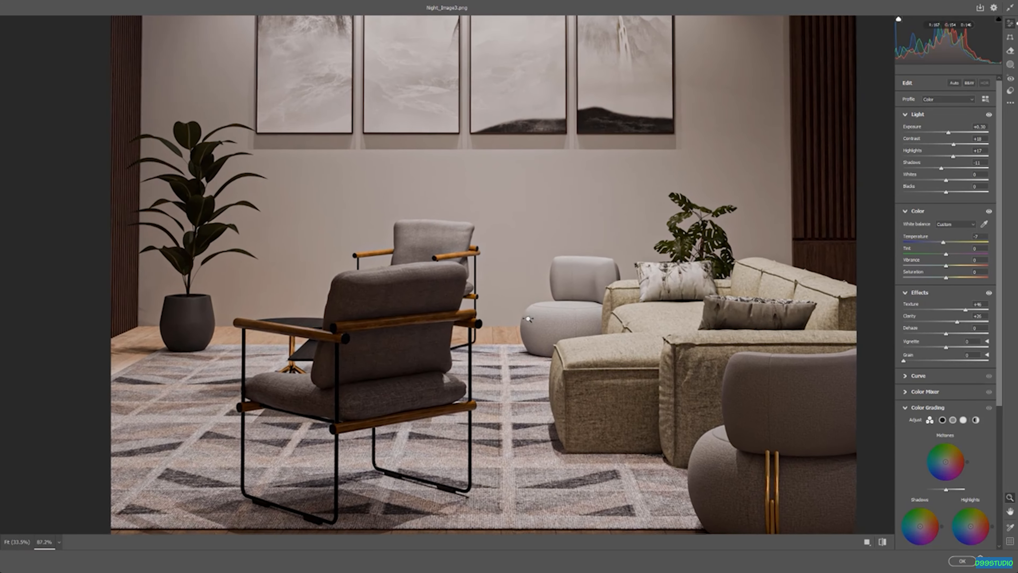
{"action": "scroll", "coordinate": [928, 359], "scroll_direction": "down", "scroll_amount": 4}
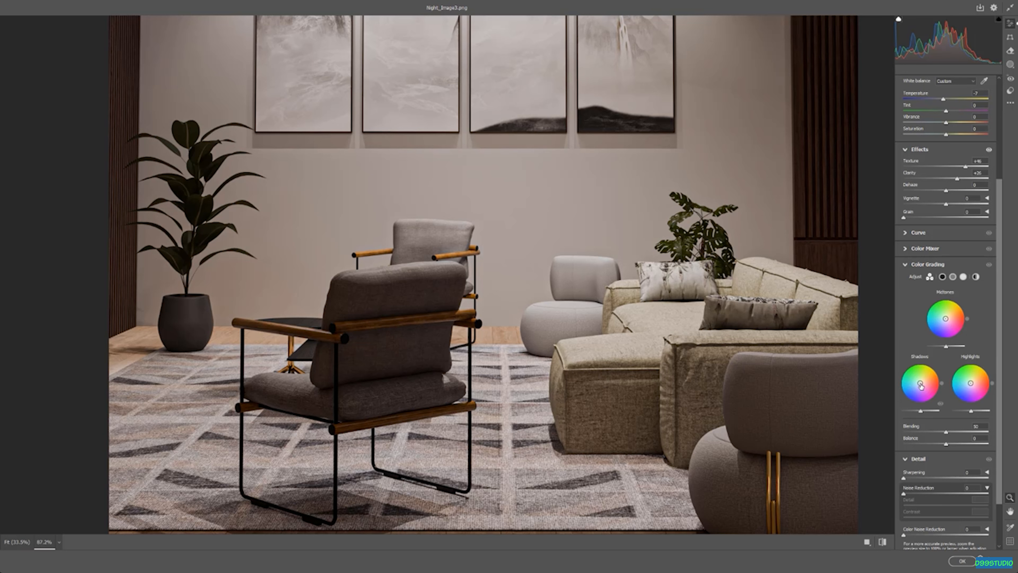
{"action": "left_click_drag", "start_coordinate": [921, 384], "coordinate": [905, 397]}
{"action": "left_click", "coordinate": [566, 331]}
{"action": "left_click_drag", "start_coordinate": [474, 322], "coordinate": [526, 370]}
{"action": "left_click_drag", "start_coordinate": [582, 292], "coordinate": [568, 295]}
{"action": "left_click_drag", "start_coordinate": [554, 341], "coordinate": [625, 399]}
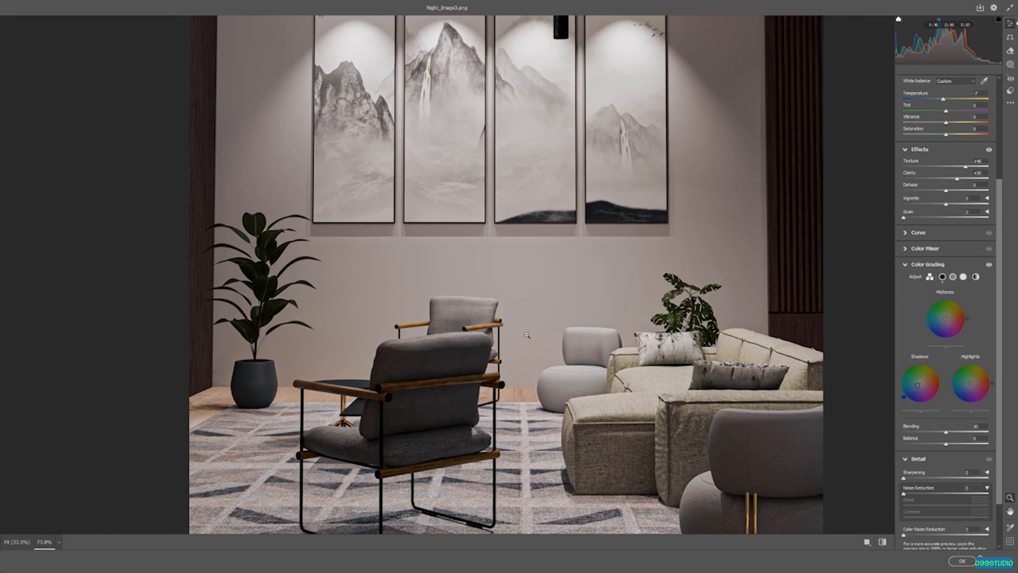
{"action": "double_click", "coordinate": [917, 386]}
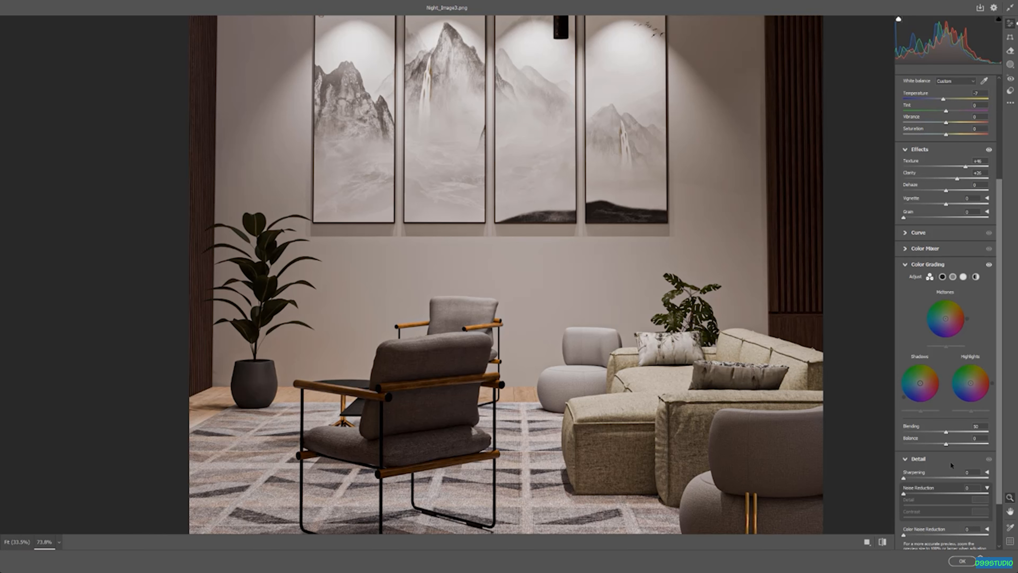
Set Sharpening to 46, check the floor detail up close, and apply the Camera Raw filter
{"action": "scroll", "coordinate": [924, 457], "scroll_direction": "down", "scroll_amount": 1}
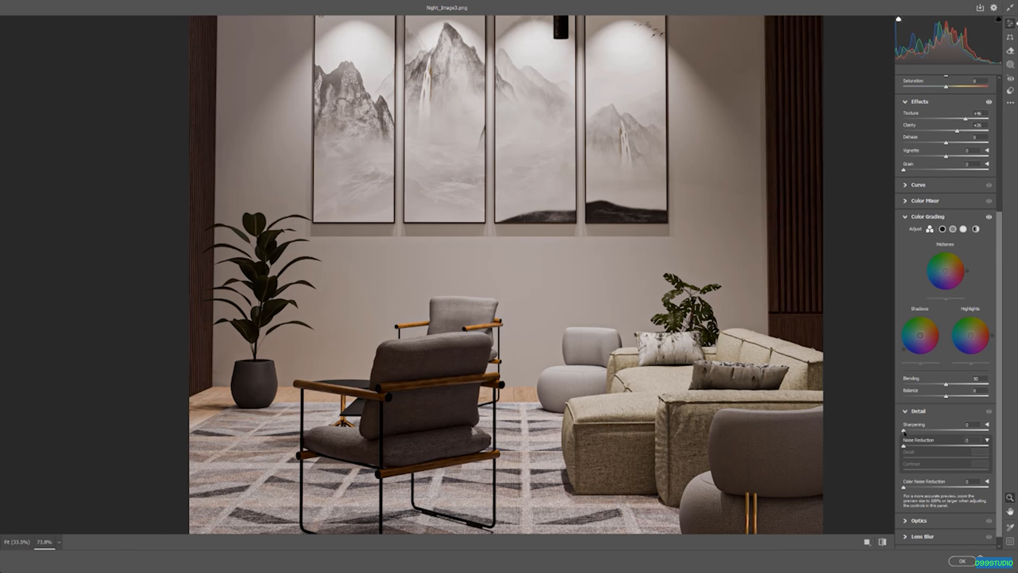
{"action": "left_click_drag", "start_coordinate": [904, 433], "coordinate": [939, 434]}
{"action": "scroll", "coordinate": [554, 321], "scroll_direction": "up", "scroll_amount": 3}
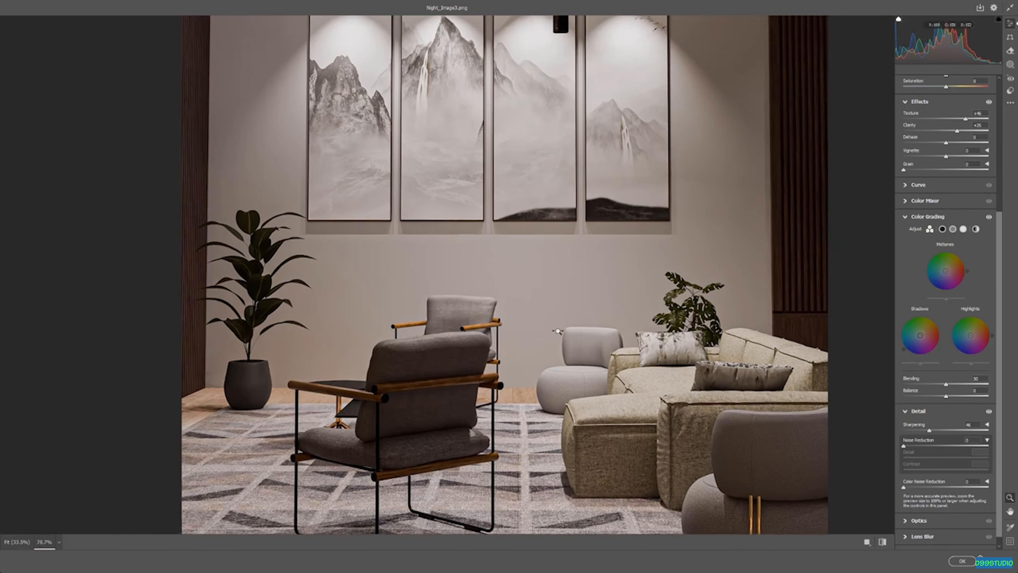
{"action": "scroll", "coordinate": [574, 367], "scroll_direction": "down", "scroll_amount": 3}
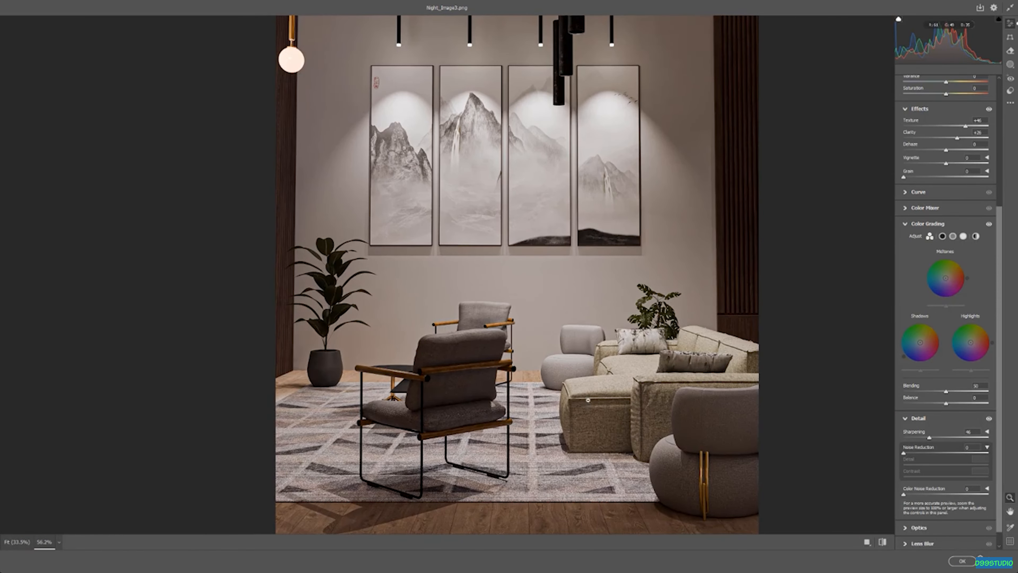
{"action": "left_click_drag", "start_coordinate": [580, 411], "coordinate": [561, 235]}
{"action": "scroll", "coordinate": [553, 281], "scroll_direction": "up", "scroll_amount": 2}
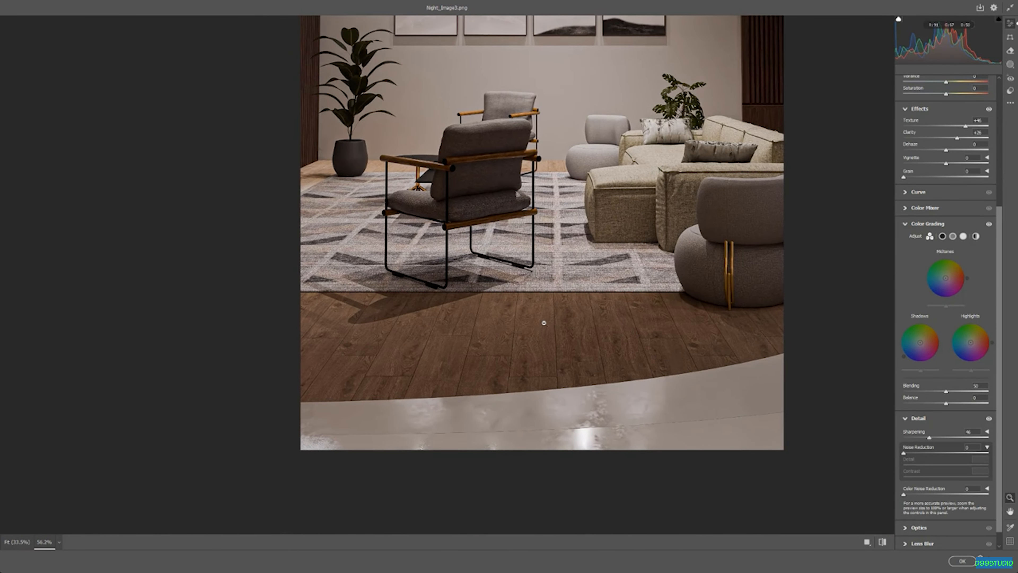
{"action": "scroll", "coordinate": [580, 357], "scroll_direction": "up", "scroll_amount": 4}
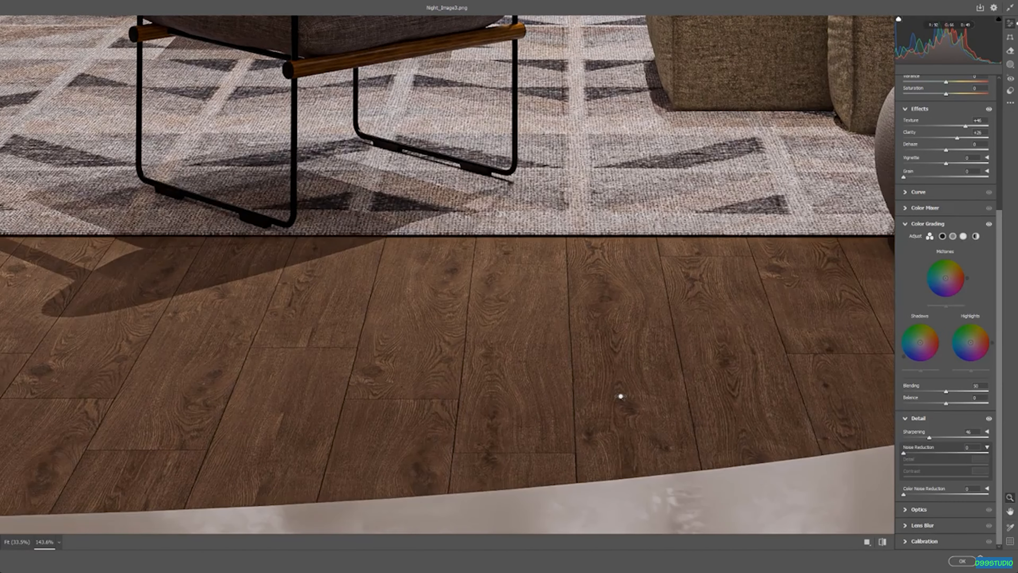
{"action": "scroll", "coordinate": [601, 381], "scroll_direction": "down", "scroll_amount": 4}
{"action": "mouse_move", "coordinate": [597, 158]}
{"action": "left_mouse_down"}
{"action": "mouse_move", "coordinate": [641, 486]}
{"action": "mouse_move", "coordinate": [639, 323]}
{"action": "mouse_move", "coordinate": [607, 298]}
{"action": "mouse_move", "coordinate": [650, 344]}
{"action": "left_mouse_up"}
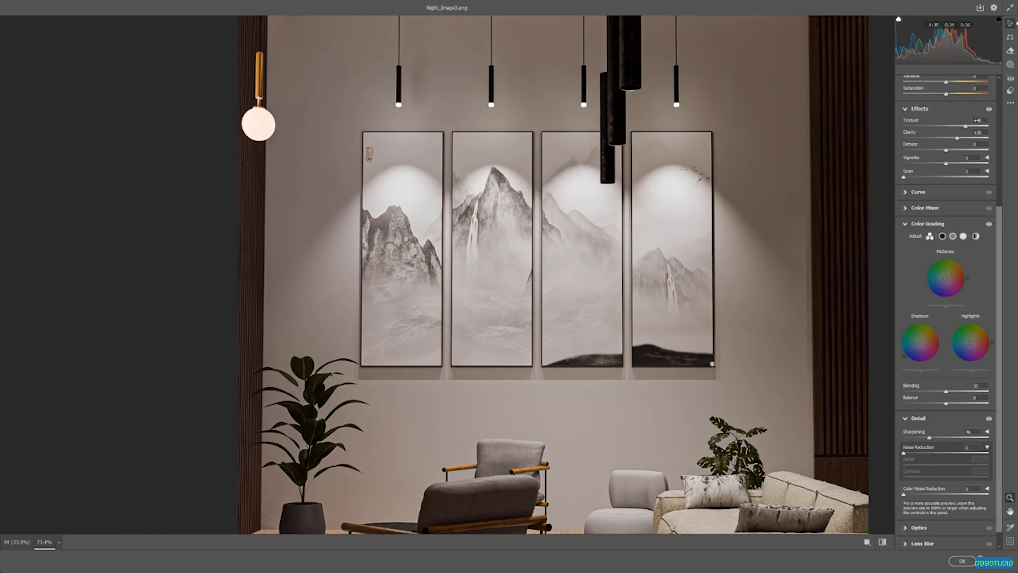
{"action": "left_click", "coordinate": [961, 560]}
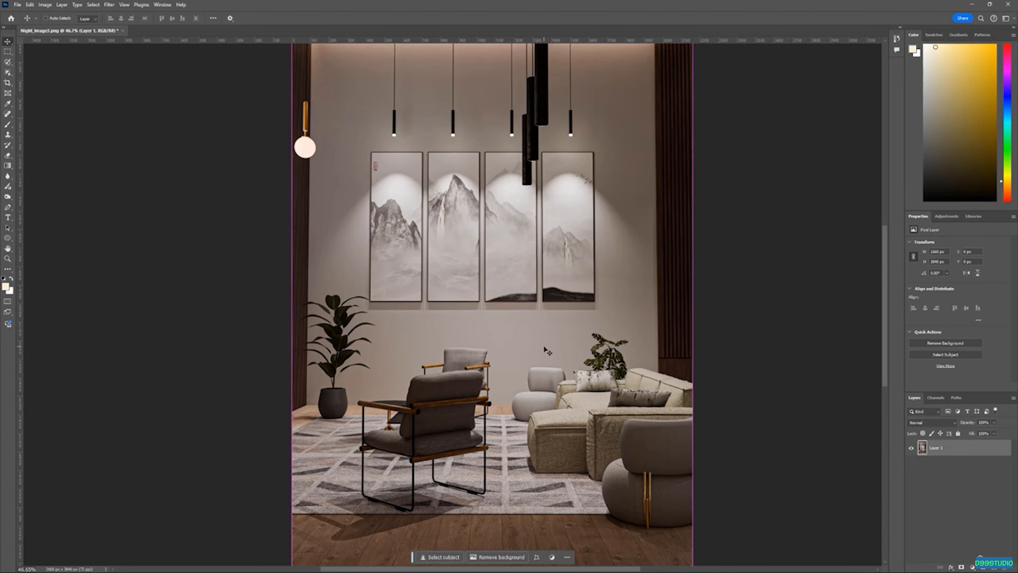
Toggle undo and redo to compare the image before and after the Camera Raw filter
{"action": "key", "text": "ctrl+z"}
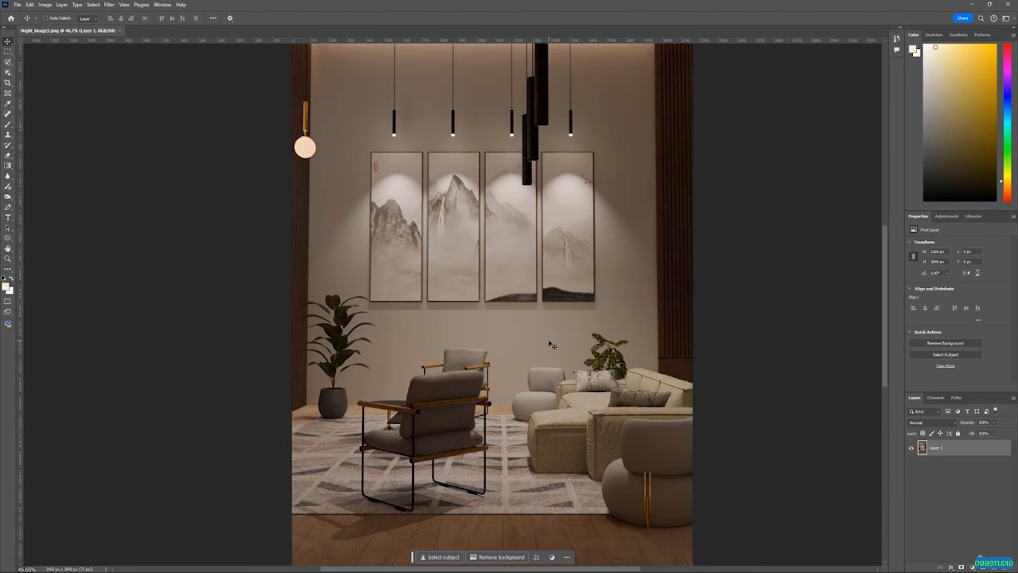
{"action": "key", "text": "ctrl+shift+z"}
{"action": "key", "text": "ctrl+z"}
{"action": "key", "text": "ctrl+shift+z"}
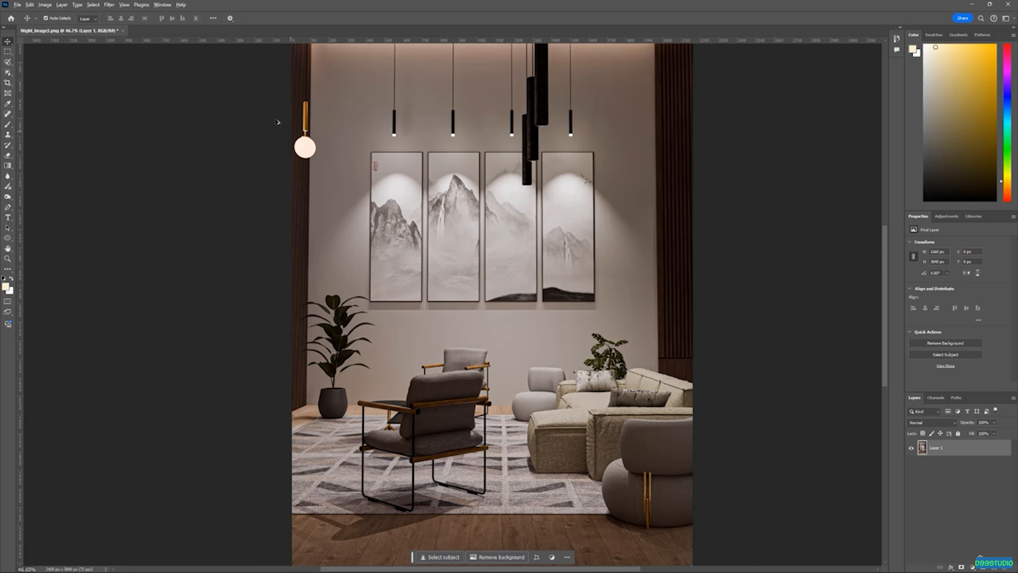
Select the globe of the brass wall lamp with the Object Selection tool
{"action": "scroll", "coordinate": [281, 125], "scroll_direction": "up", "scroll_amount": 5}
{"action": "left_click_drag", "start_coordinate": [311, 143], "coordinate": [436, 288]}
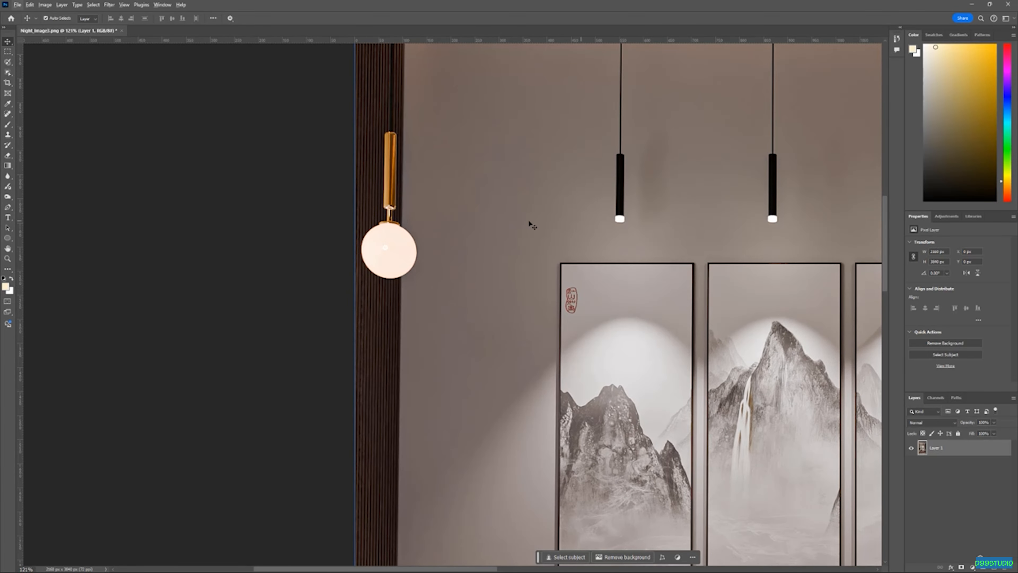
{"action": "scroll", "coordinate": [387, 225], "scroll_direction": "down", "scroll_amount": 3}
{"action": "scroll", "coordinate": [696, 216], "scroll_direction": "up", "scroll_amount": 3}
{"action": "scroll", "coordinate": [689, 220], "scroll_direction": "up", "scroll_amount": 1}
{"action": "scroll", "coordinate": [274, 247], "scroll_direction": "up", "scroll_amount": 3}
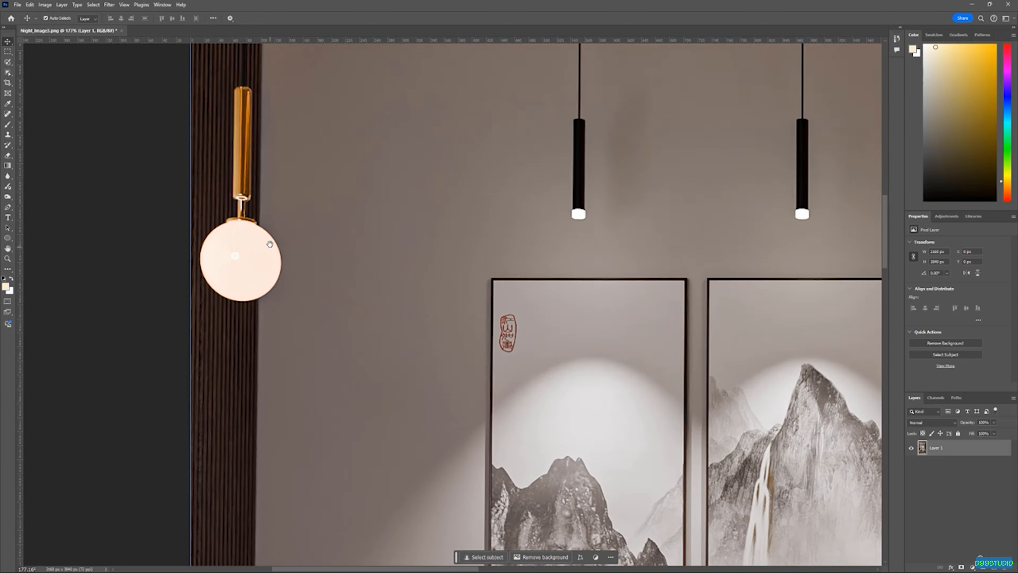
{"action": "left_click_drag", "start_coordinate": [274, 244], "coordinate": [443, 235]}
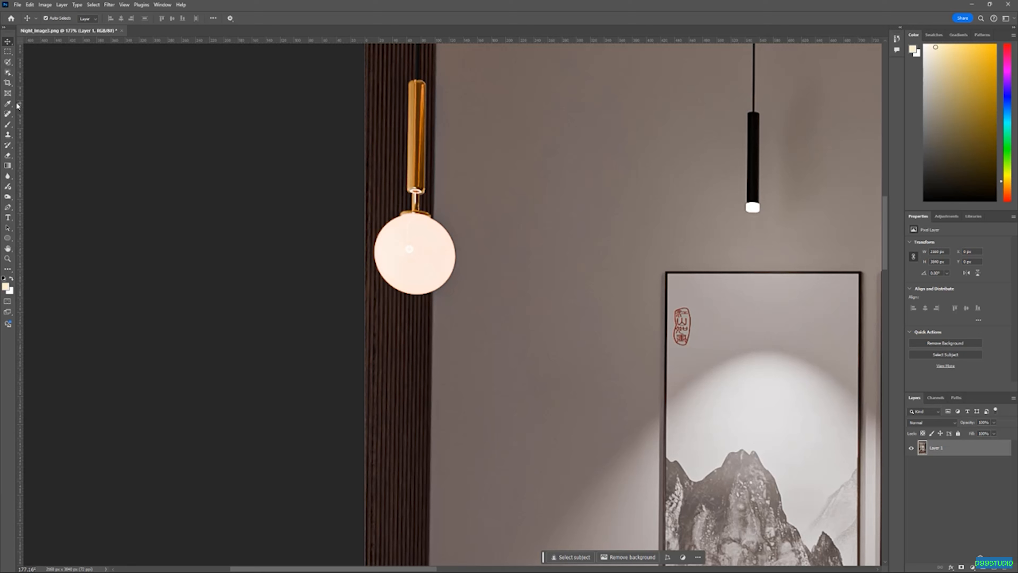
{"action": "left_click", "coordinate": [8, 74]}
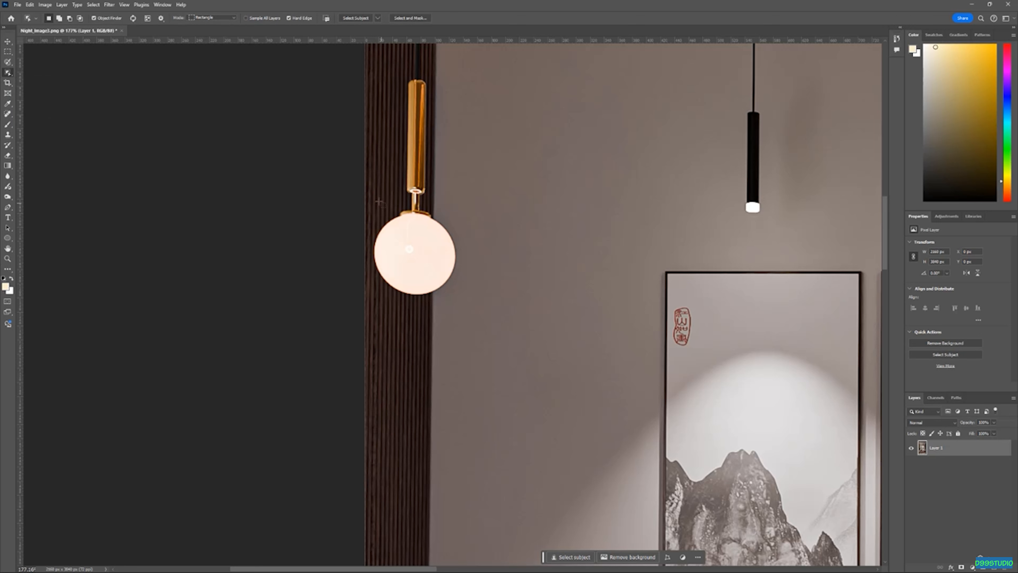
{"action": "left_click_drag", "start_coordinate": [368, 200], "coordinate": [465, 312]}
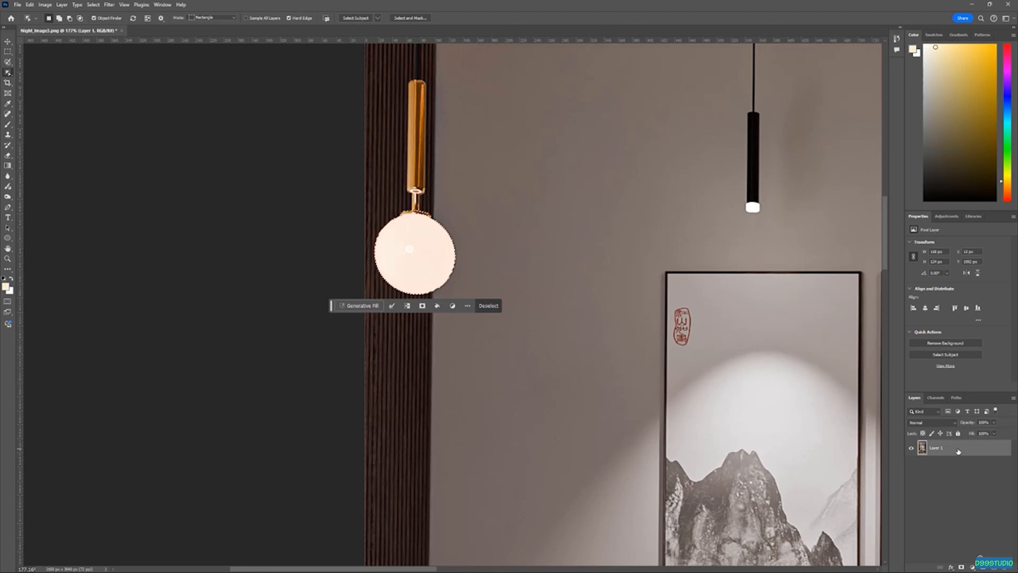
Copy the selected lamp globe to a new layer and briefly hide and show the original layer
{"action": "key", "text": "ctrl+j"}
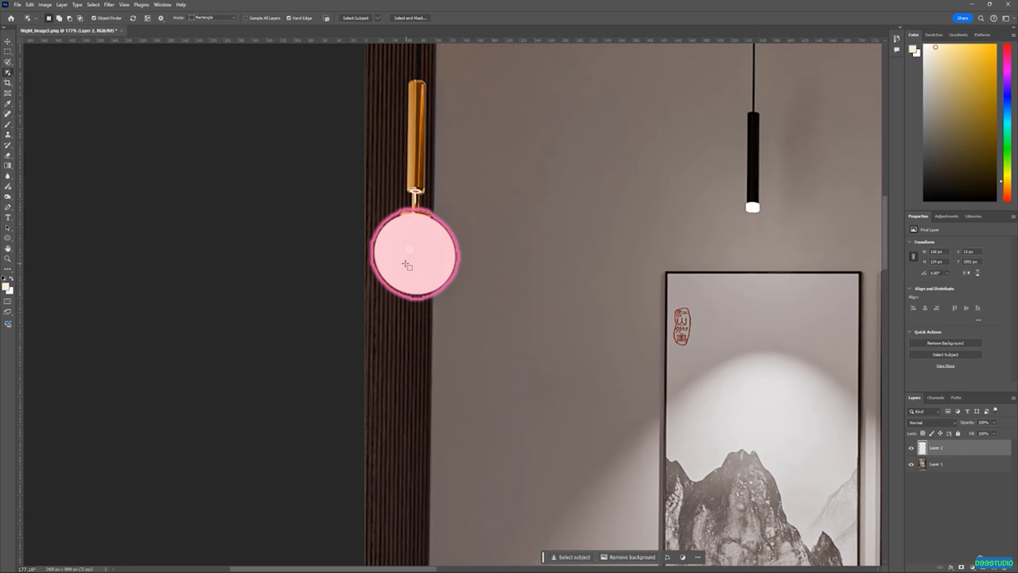
{"action": "left_click", "coordinate": [8, 41]}
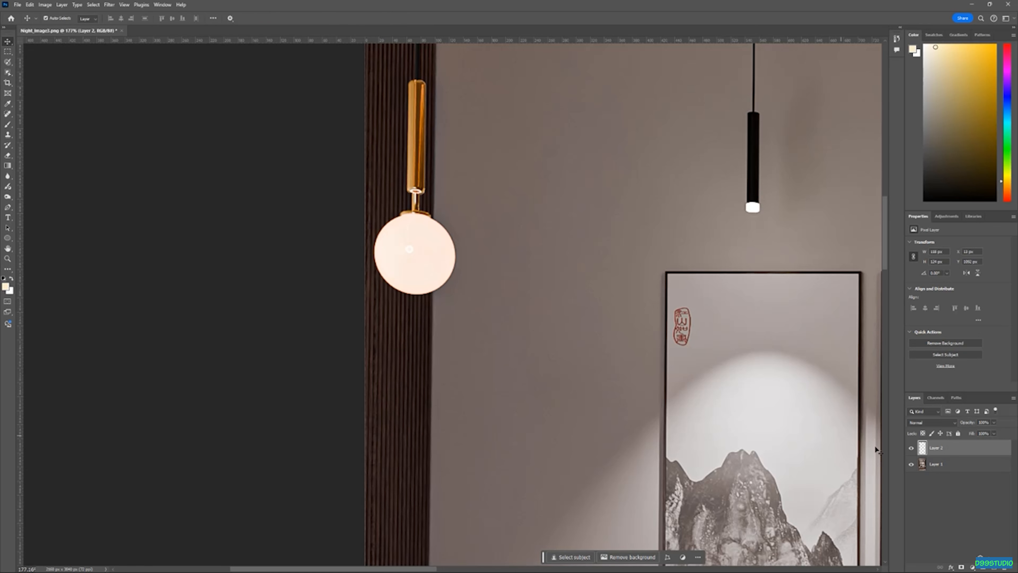
{"action": "left_click", "coordinate": [910, 464]}
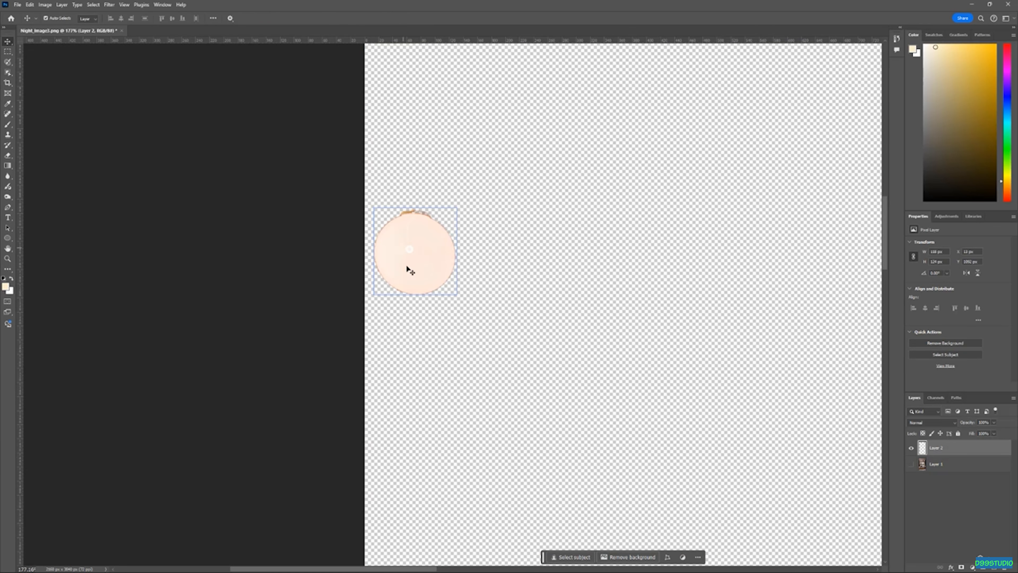
{"action": "left_click", "coordinate": [910, 464]}
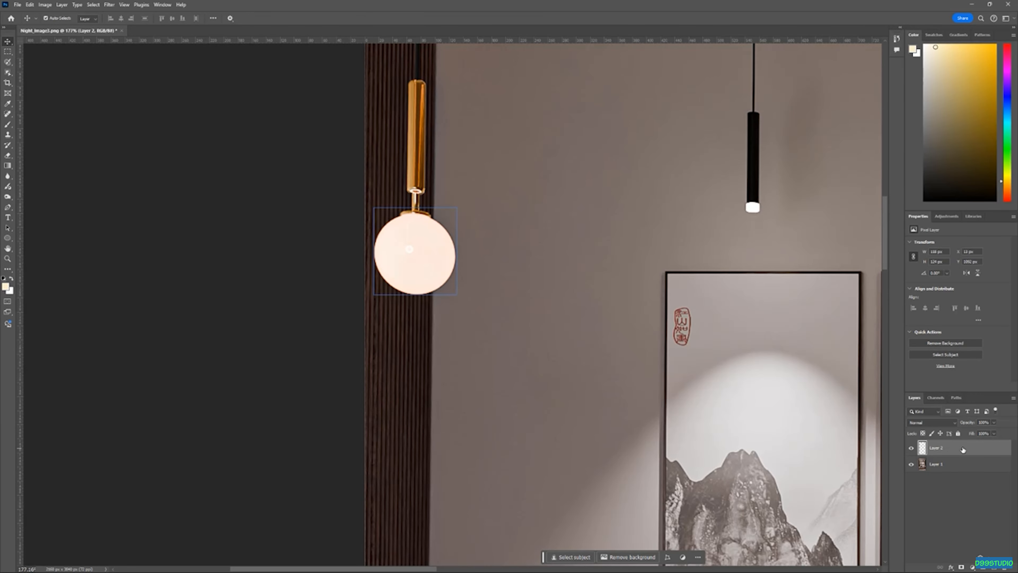
Add an Outer Glow layer style to the globe layer with opacity 75% and size 100 px
{"action": "double_click", "coordinate": [962, 449]}
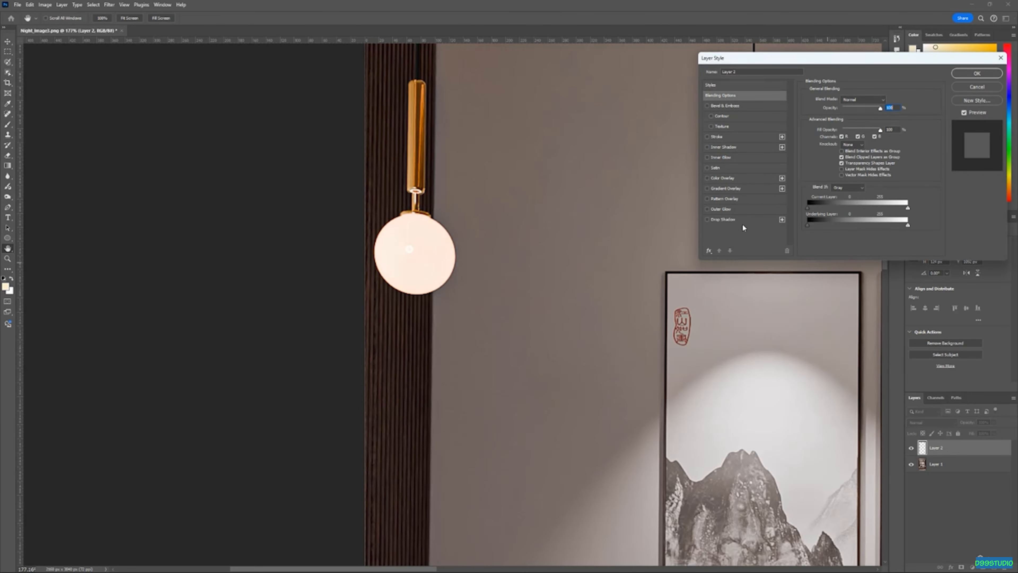
{"action": "left_click", "coordinate": [740, 210]}
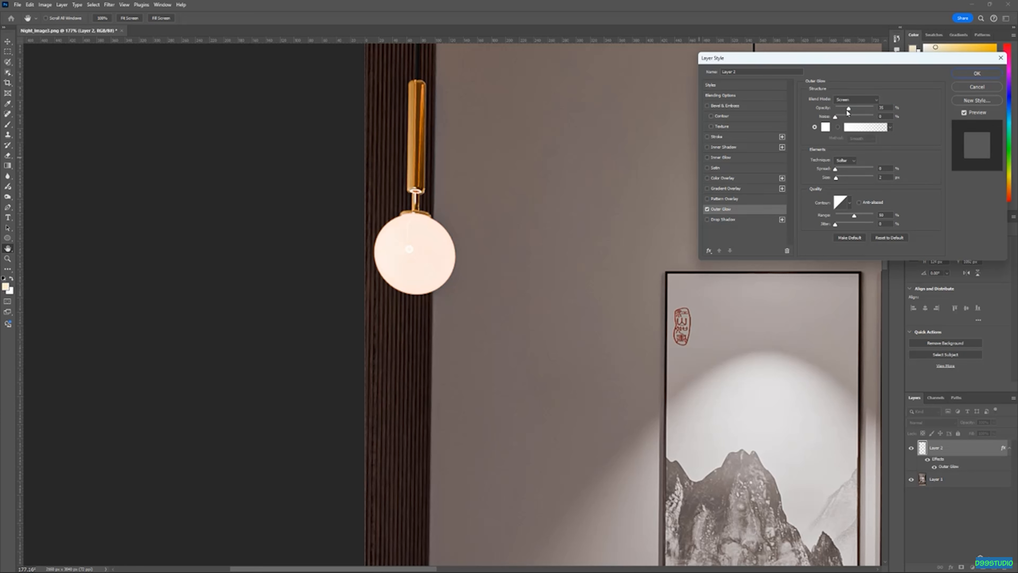
{"action": "mouse_move", "coordinate": [850, 112]}
{"action": "left_mouse_down"}
{"action": "mouse_move", "coordinate": [884, 118]}
{"action": "mouse_move", "coordinate": [866, 112]}
{"action": "left_mouse_up"}
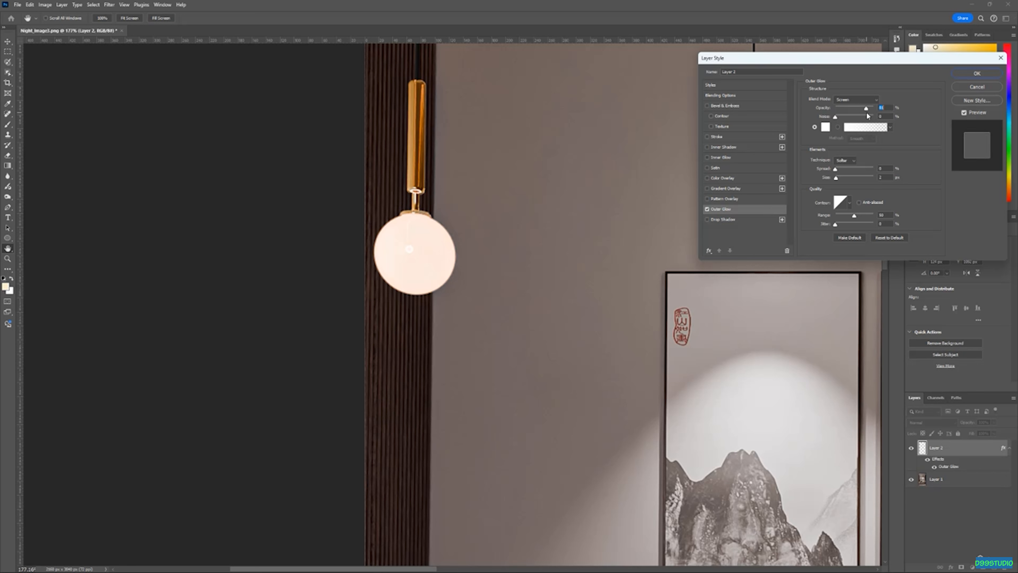
{"action": "left_click_drag", "start_coordinate": [835, 177], "coordinate": [851, 185]}
{"action": "left_click_drag", "start_coordinate": [855, 190], "coordinate": [853, 189]}
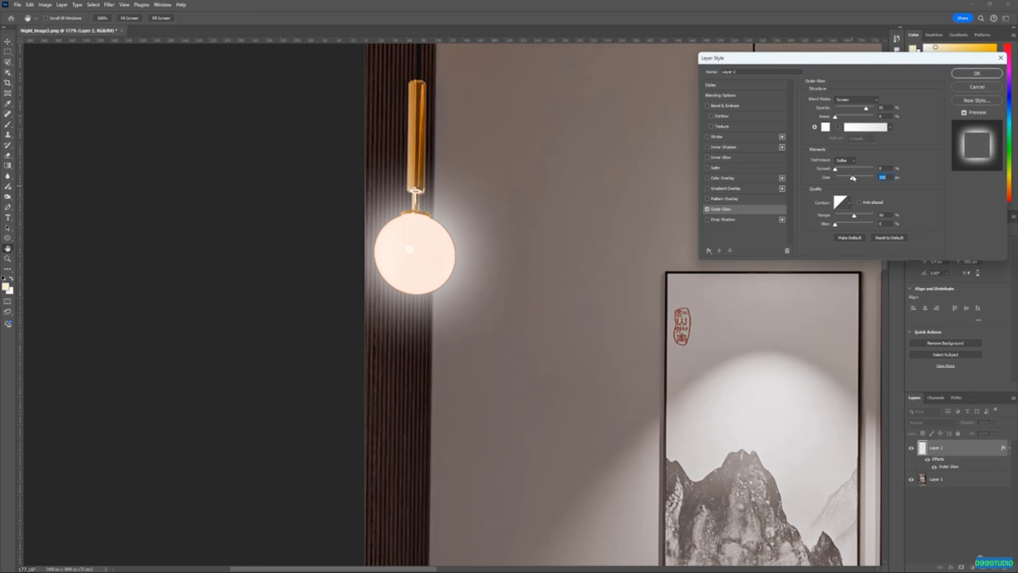
{"action": "left_click_drag", "start_coordinate": [866, 109], "coordinate": [861, 109]}
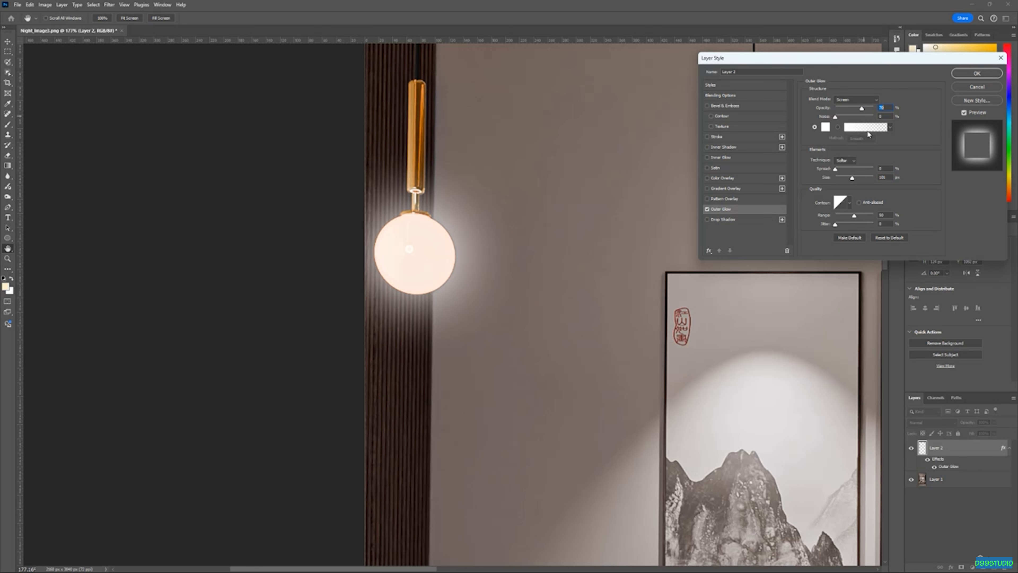
Set the Outer Glow colour to a pale warm yellow (R255 G235 B195)
{"action": "left_click", "coordinate": [825, 128]}
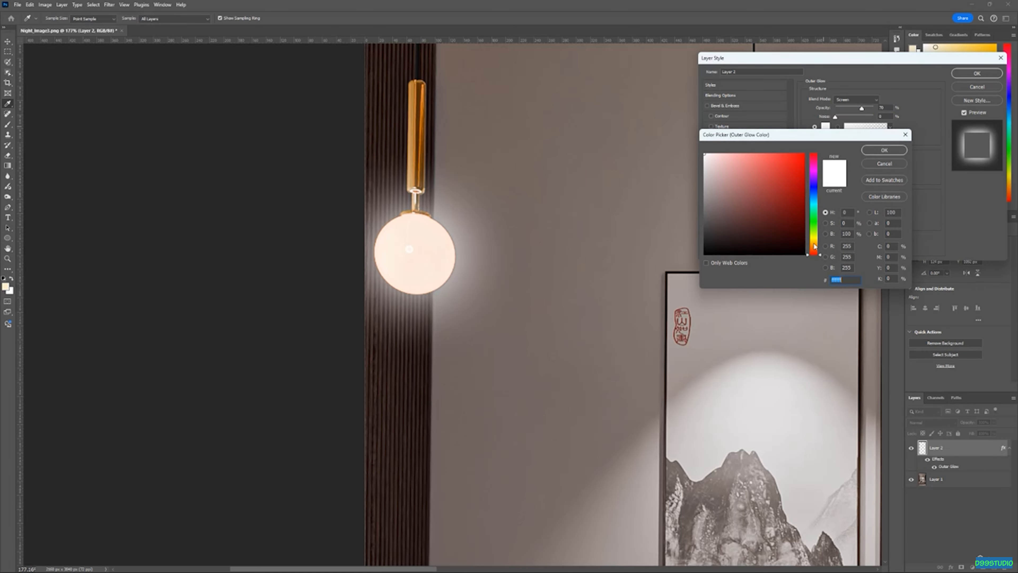
{"action": "left_click_drag", "start_coordinate": [816, 247], "coordinate": [812, 234]}
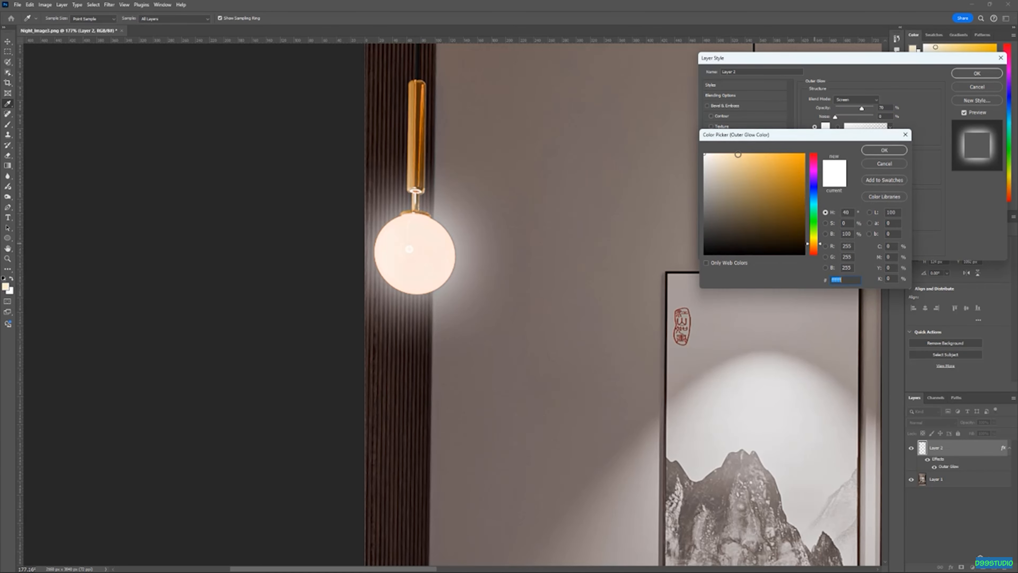
{"action": "mouse_move", "coordinate": [742, 158]}
{"action": "left_mouse_down"}
{"action": "mouse_move", "coordinate": [754, 159]}
{"action": "mouse_move", "coordinate": [728, 156]}
{"action": "left_mouse_up"}
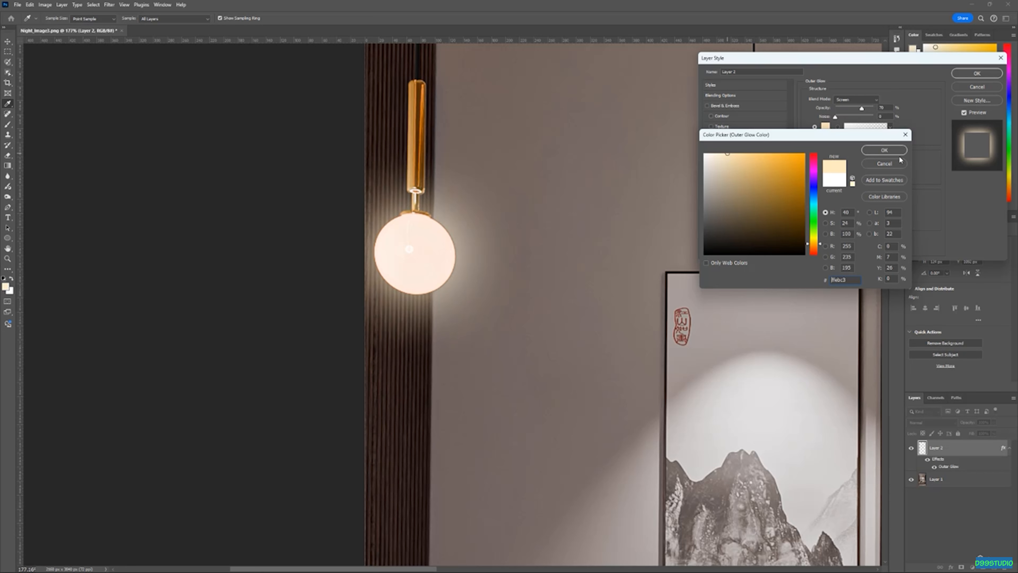
{"action": "left_click", "coordinate": [884, 150]}
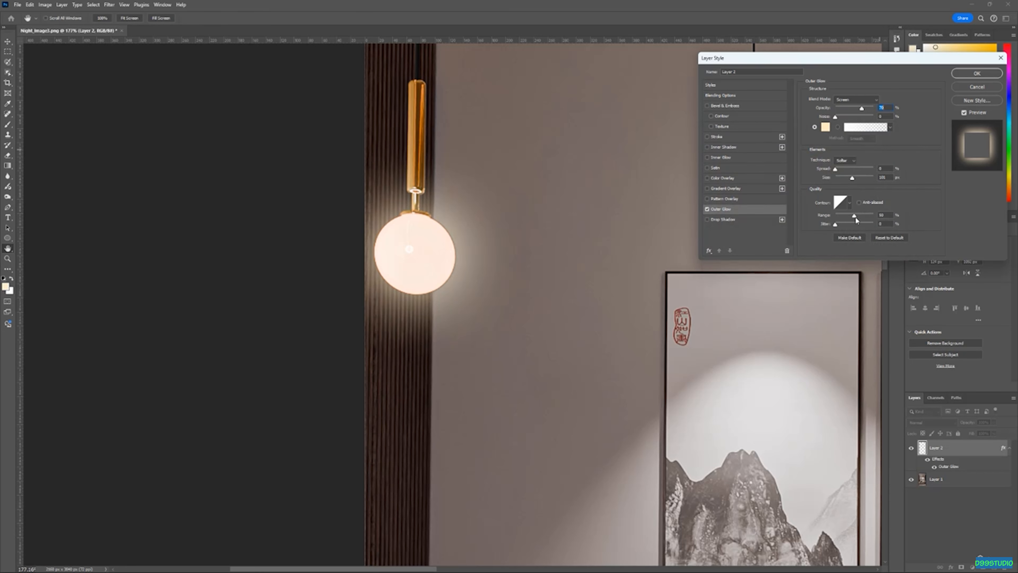
Adjust the globe's Outer Glow to about 15% spread, 120 px size and 41% opacity, then apply the style
{"action": "left_click_drag", "start_coordinate": [852, 178], "coordinate": [855, 180]}
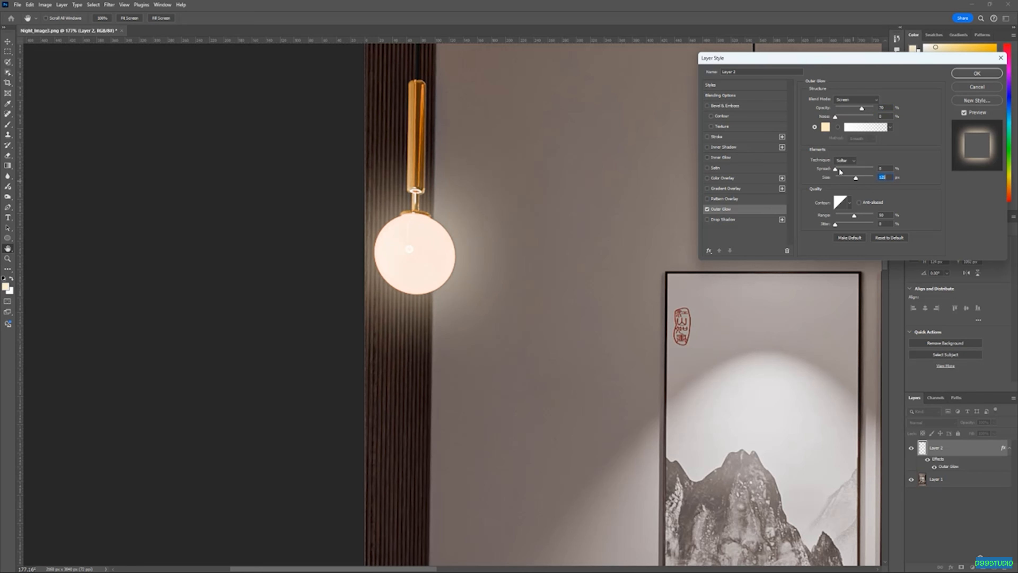
{"action": "left_click_drag", "start_coordinate": [836, 169], "coordinate": [841, 173]}
{"action": "key", "text": "alt"}
{"action": "left_click_drag", "start_coordinate": [466, 281], "coordinate": [440, 280]}
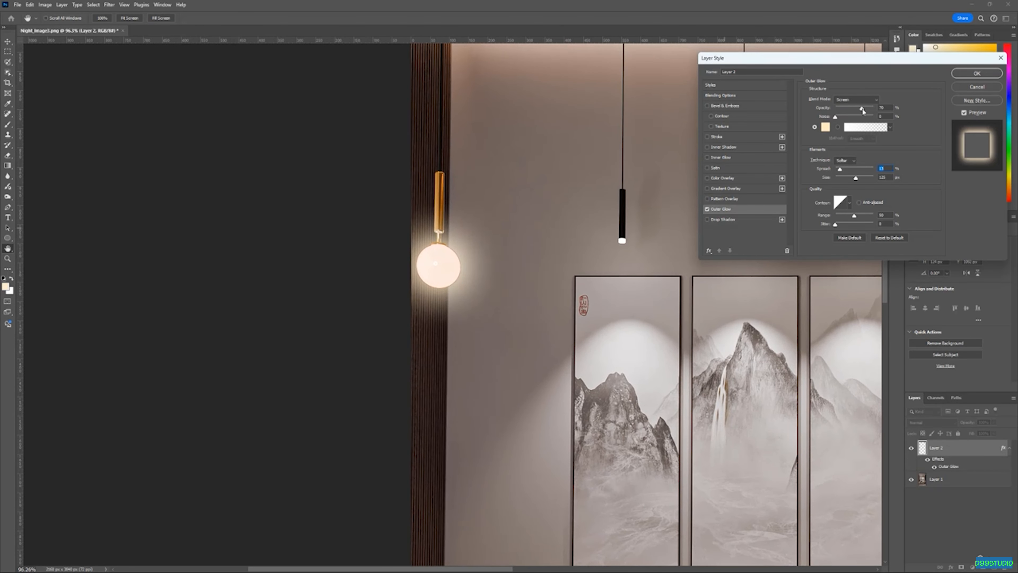
{"action": "left_click_drag", "start_coordinate": [862, 110], "coordinate": [855, 111]}
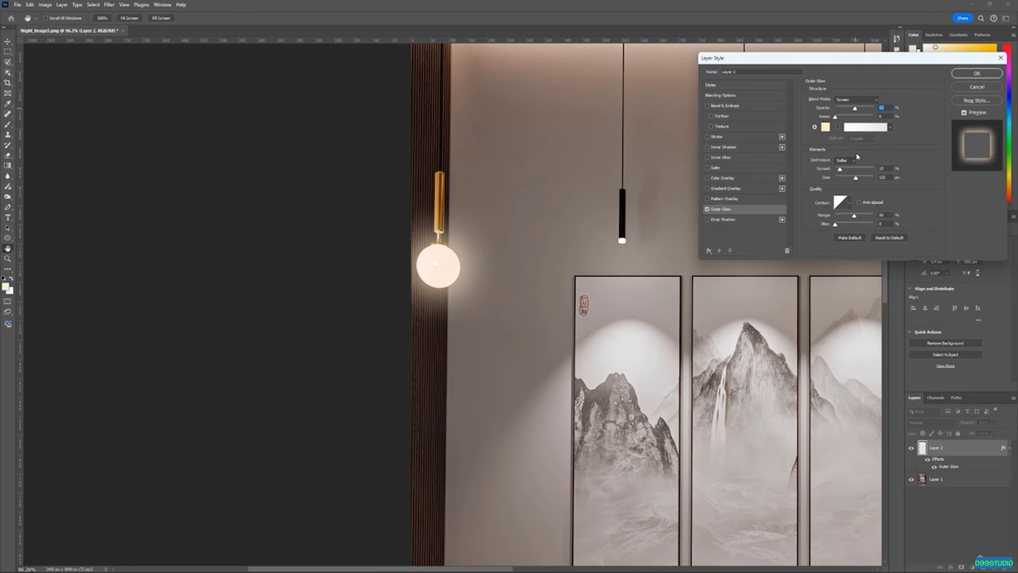
{"action": "mouse_move", "coordinate": [857, 179]}
{"action": "left_mouse_down"}
{"action": "mouse_move", "coordinate": [881, 190]}
{"action": "mouse_move", "coordinate": [844, 172]}
{"action": "left_mouse_up"}
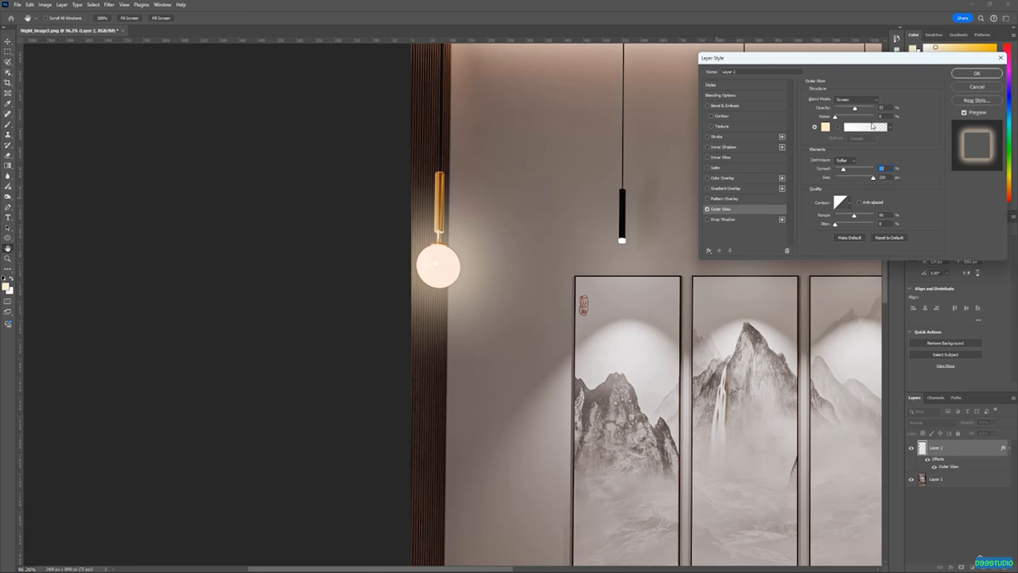
{"action": "mouse_move", "coordinate": [855, 109]}
{"action": "left_mouse_down"}
{"action": "mouse_move", "coordinate": [842, 110]}
{"action": "mouse_move", "coordinate": [851, 118]}
{"action": "left_mouse_up"}
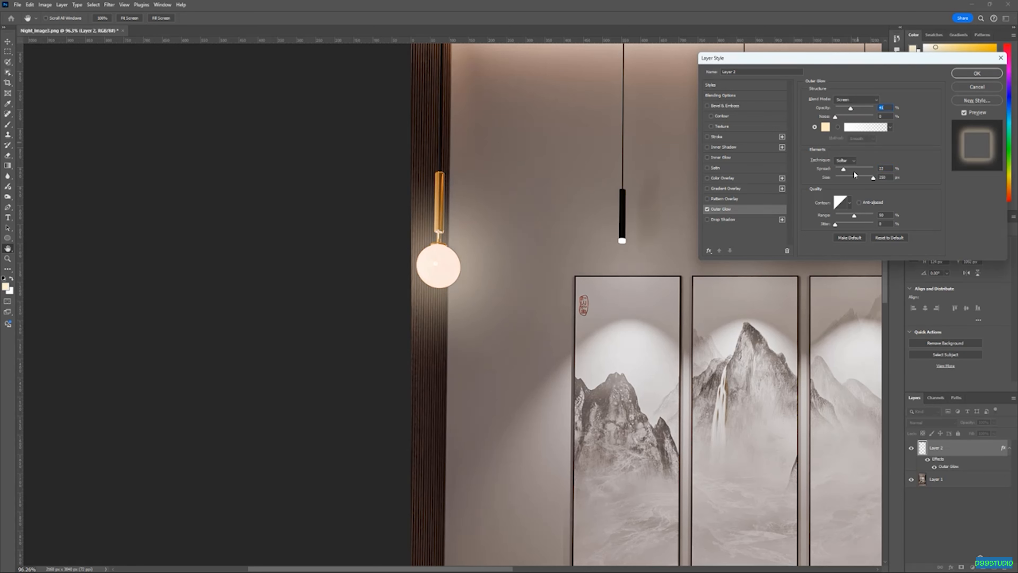
{"action": "left_click_drag", "start_coordinate": [844, 169], "coordinate": [856, 178]}
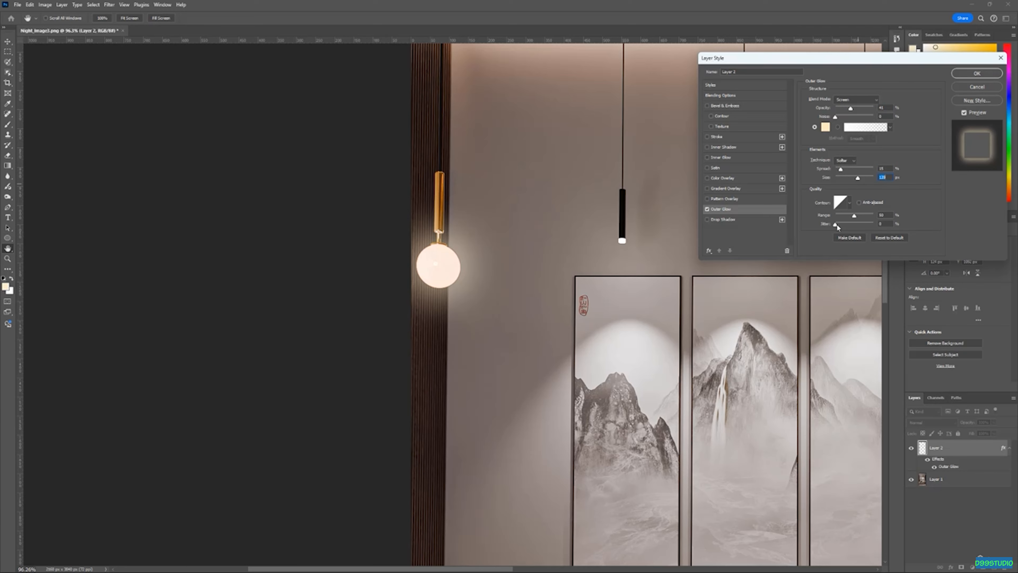
{"action": "scroll", "coordinate": [452, 262], "scroll_direction": "down", "scroll_amount": 5}
{"action": "scroll", "coordinate": [453, 263], "scroll_direction": "up", "scroll_amount": 5}
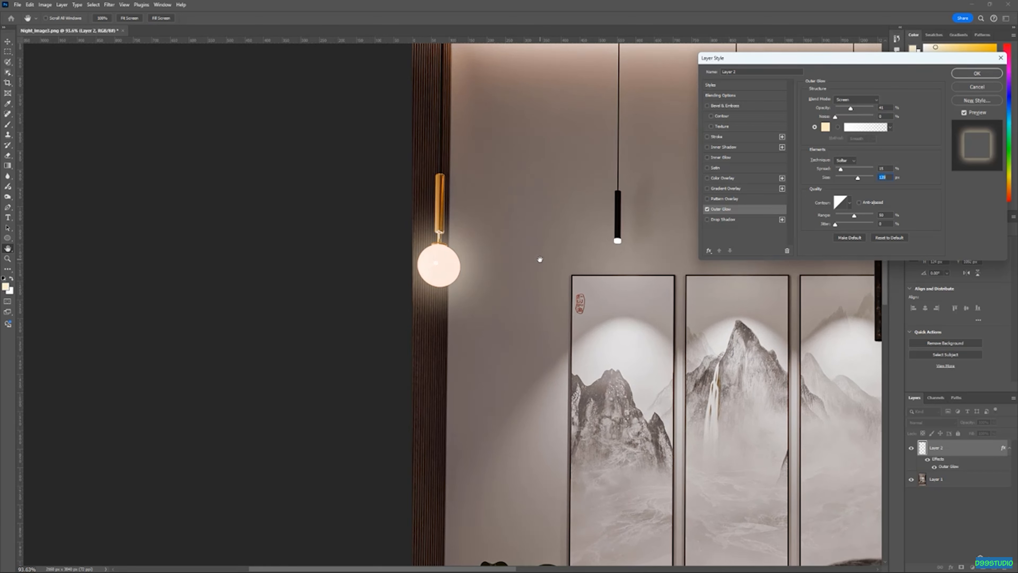
{"action": "left_click_drag", "start_coordinate": [835, 57], "coordinate": [730, 53]}
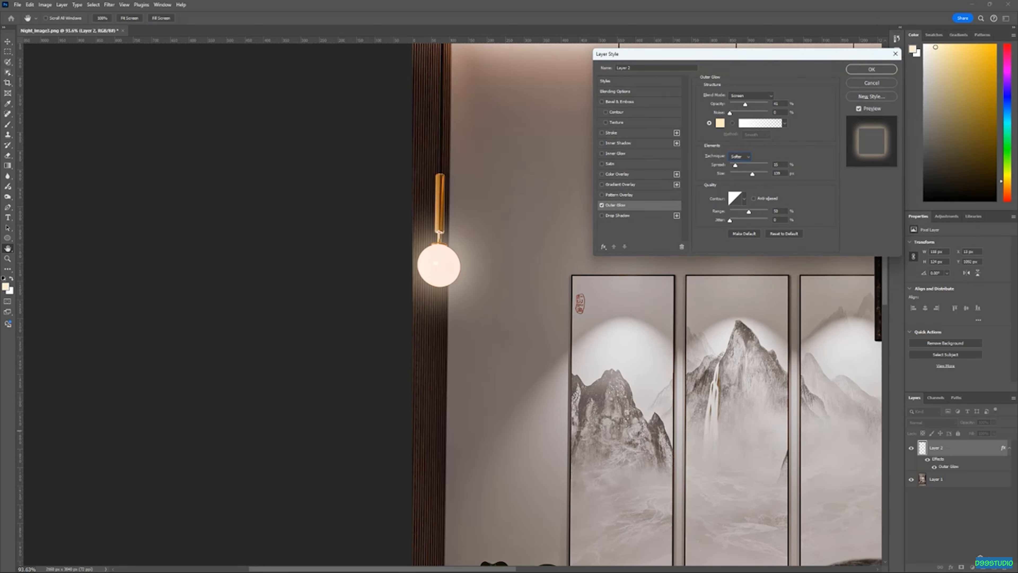
{"action": "left_click", "coordinate": [871, 74]}
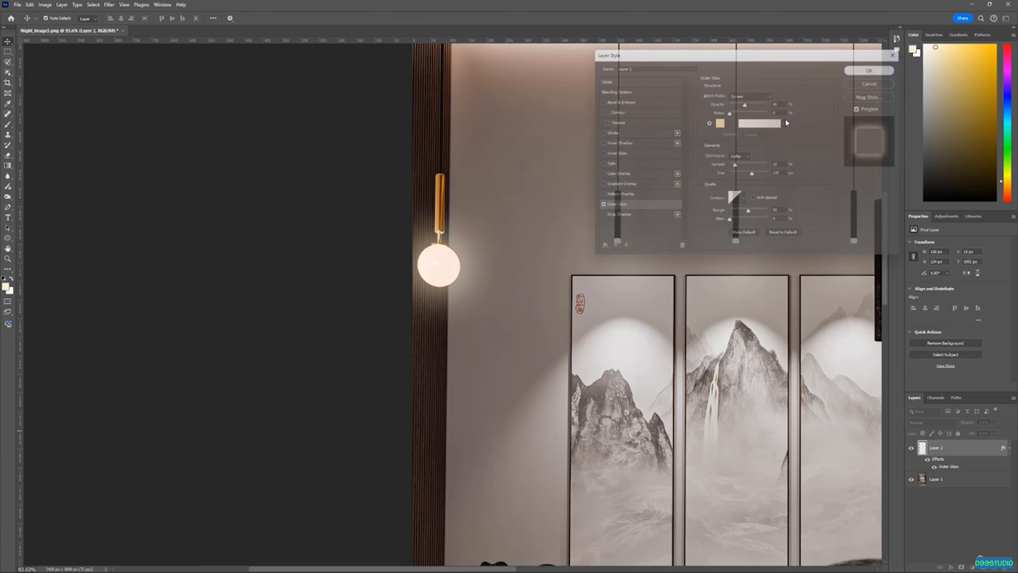
Select the glowing tips of the four pendant lights on the base layer with rectangle Object Selection
{"action": "scroll", "coordinate": [254, 251], "scroll_direction": "down", "scroll_amount": 4}
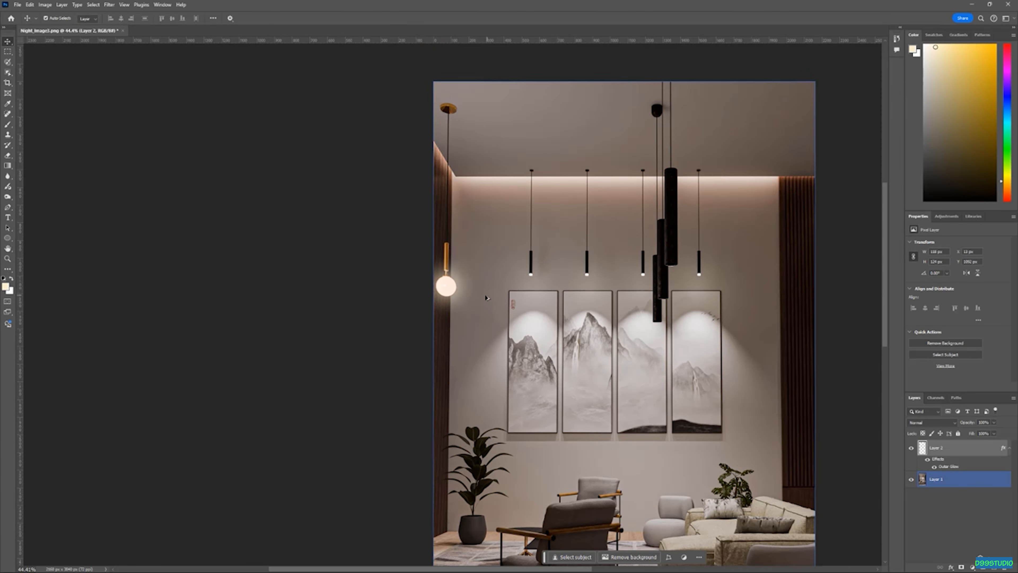
{"action": "scroll", "coordinate": [485, 295], "scroll_direction": "up", "scroll_amount": 3}
{"action": "scroll", "coordinate": [358, 300], "scroll_direction": "down", "scroll_amount": 2}
{"action": "scroll", "coordinate": [622, 297], "scroll_direction": "up", "scroll_amount": 10}
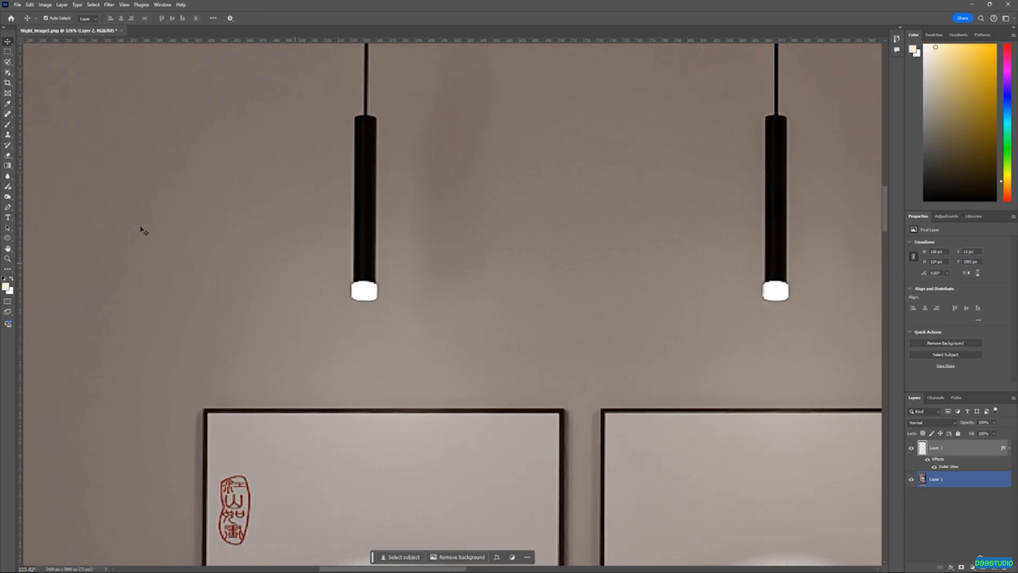
{"action": "left_click", "coordinate": [8, 73]}
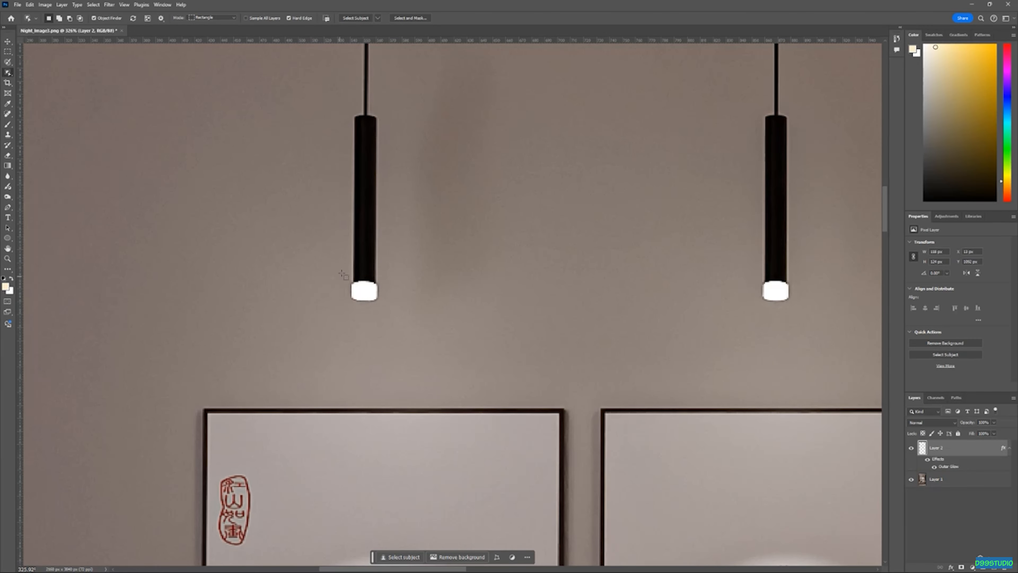
{"action": "left_click", "coordinate": [987, 482]}
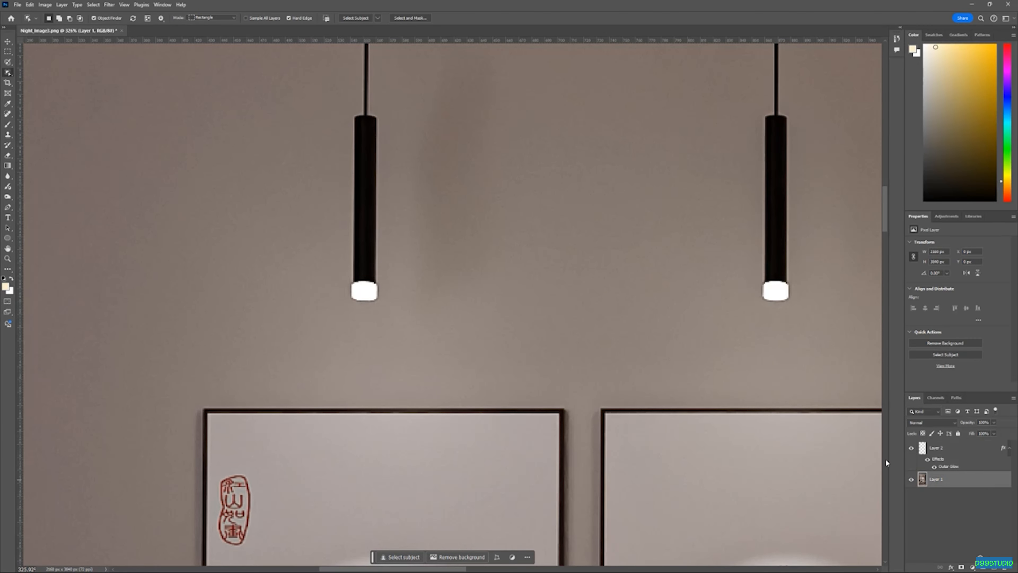
{"action": "left_click_drag", "start_coordinate": [343, 271], "coordinate": [387, 310]}
{"action": "scroll", "coordinate": [256, 280], "scroll_direction": "down", "scroll_amount": 1}
{"action": "left_click_drag", "start_coordinate": [706, 271], "coordinate": [756, 320], "text": "shift"}
{"action": "scroll", "coordinate": [273, 287], "scroll_direction": "down", "scroll_amount": 10}
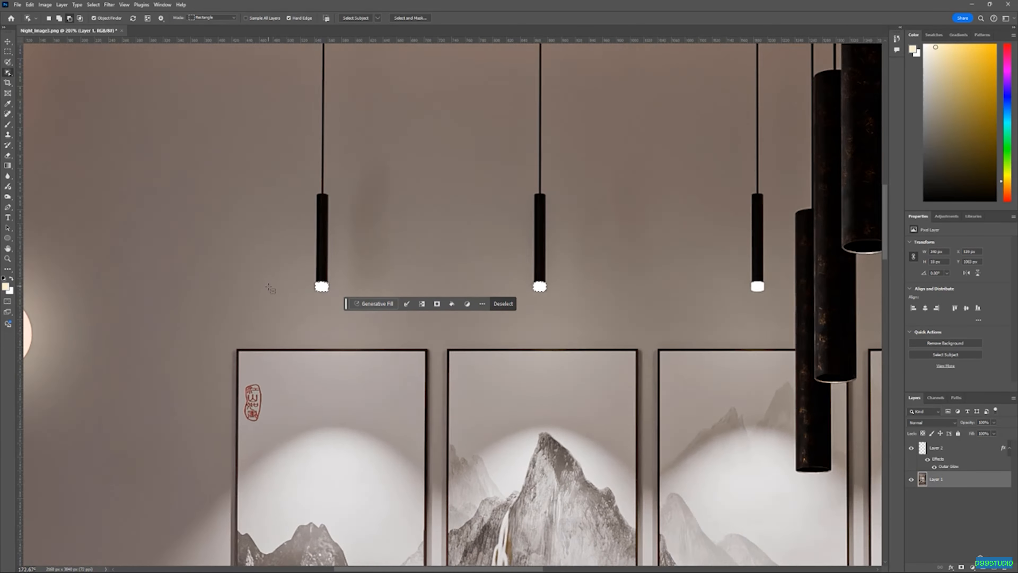
{"action": "scroll", "coordinate": [538, 288], "scroll_direction": "up", "scroll_amount": 4}
{"action": "scroll", "coordinate": [657, 286], "scroll_direction": "up", "scroll_amount": 7}
{"action": "scroll", "coordinate": [670, 288], "scroll_direction": "up", "scroll_amount": 2}
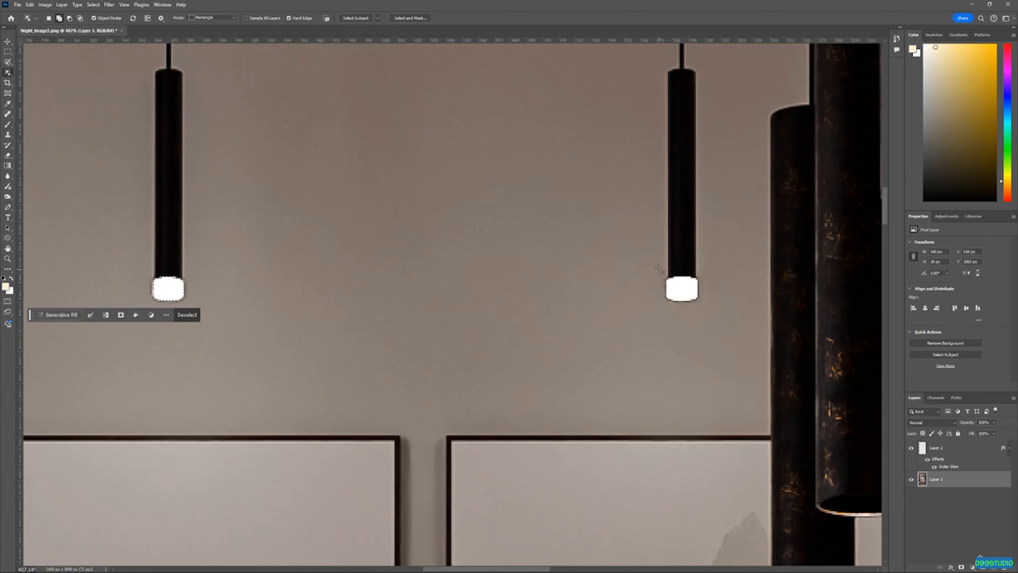
{"action": "scroll", "coordinate": [273, 273], "scroll_direction": "down", "scroll_amount": 8}
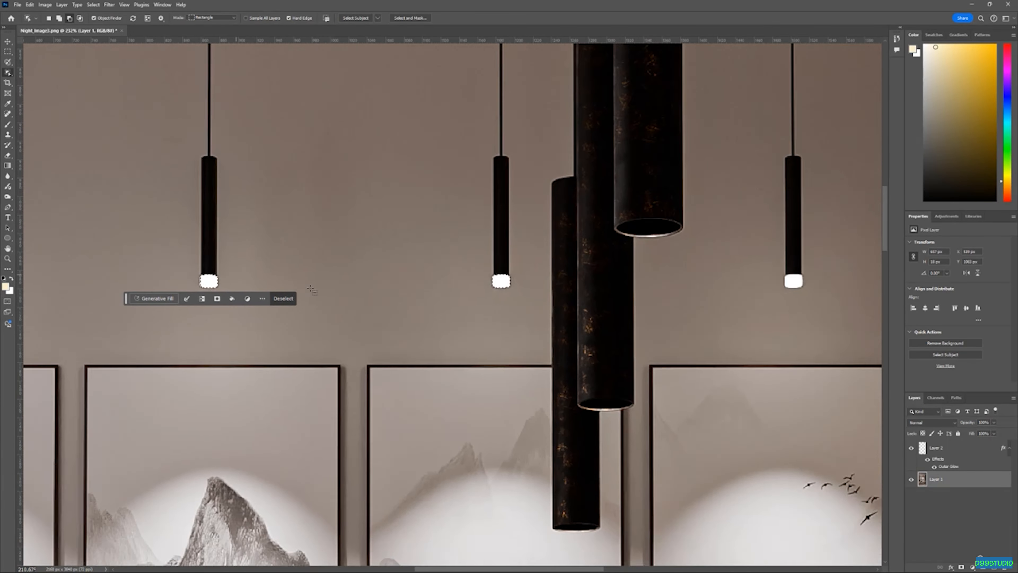
{"action": "scroll", "coordinate": [755, 276], "scroll_direction": "up", "scroll_amount": 6}
{"action": "left_click_drag", "start_coordinate": [621, 265], "coordinate": [669, 301]}
{"action": "scroll", "coordinate": [737, 313], "scroll_direction": "down", "scroll_amount": 8}
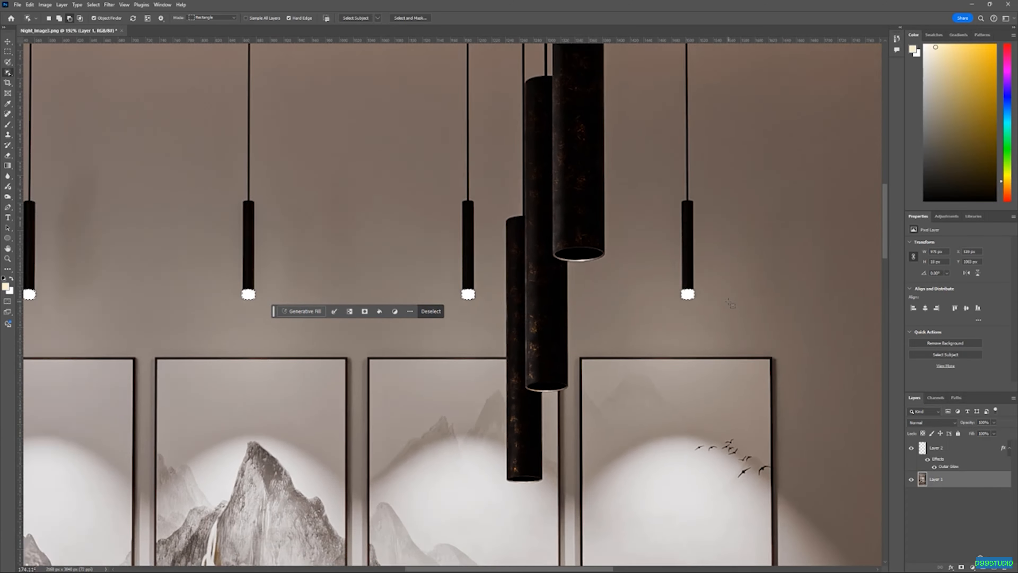
Copy the selected pendant light tips to a new layer
{"action": "key", "text": "v"}
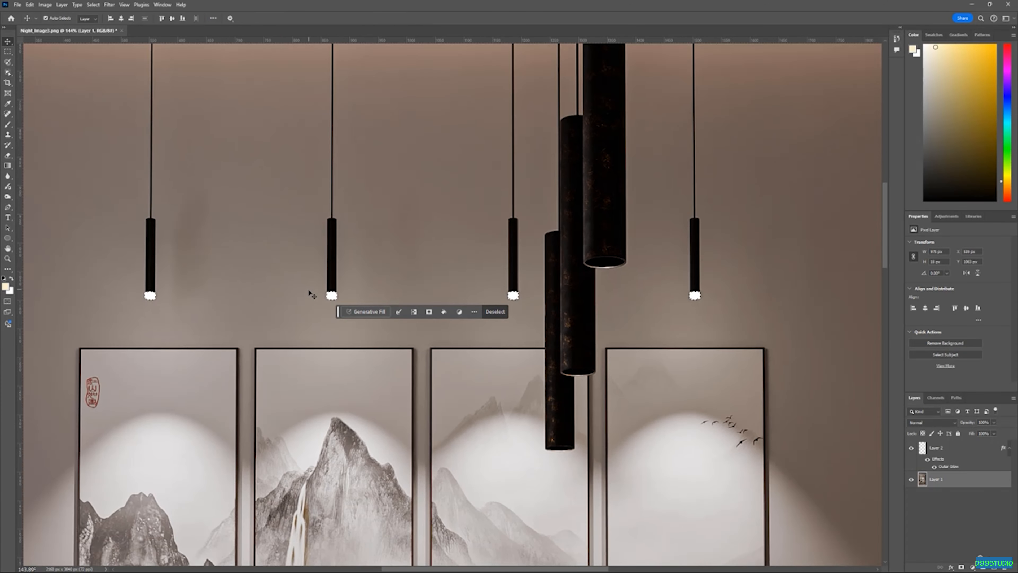
{"action": "scroll", "coordinate": [312, 295], "scroll_direction": "up", "scroll_amount": 2}
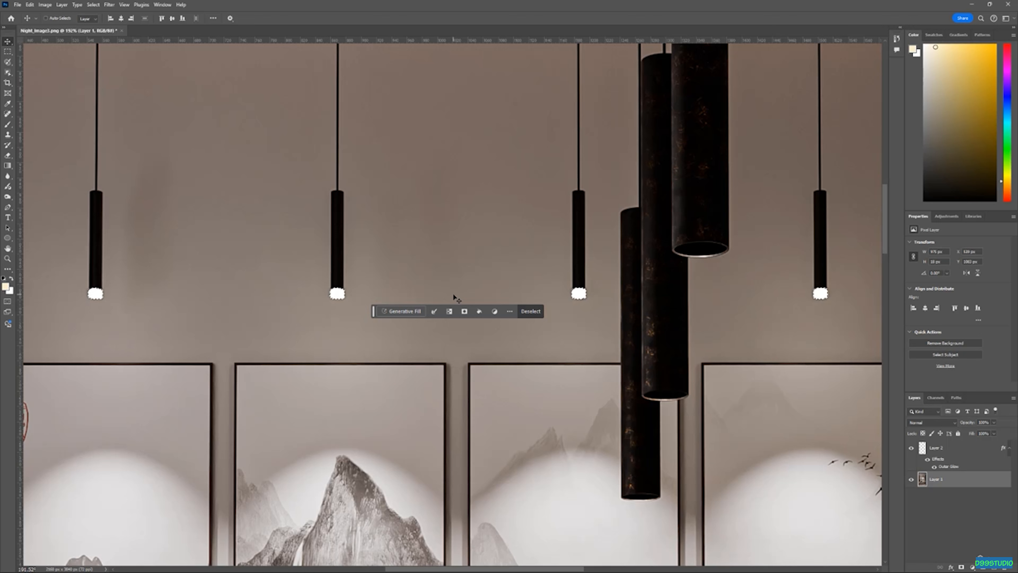
{"action": "key", "text": "ctrl+j"}
Copy the Outer Glow effect from the globe layer onto the new pendant tips layer
{"action": "left_click", "coordinate": [949, 467]}
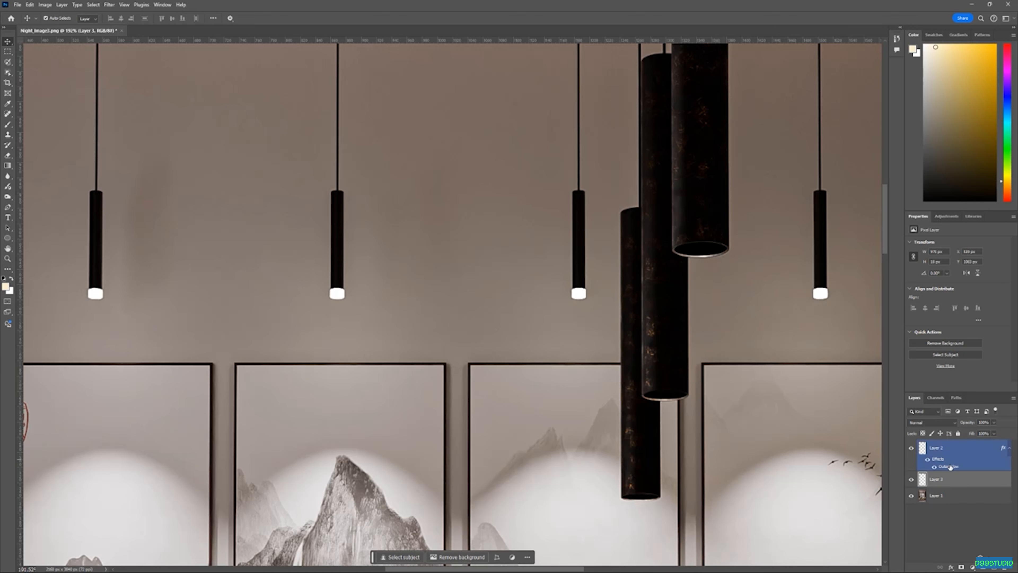
{"action": "left_click_drag", "start_coordinate": [1004, 449], "coordinate": [971, 484]}
{"action": "scroll", "coordinate": [451, 285], "scroll_direction": "down", "scroll_amount": 3}
{"action": "scroll", "coordinate": [450, 286], "scroll_direction": "down", "scroll_amount": 3}
{"action": "scroll", "coordinate": [233, 291], "scroll_direction": "up", "scroll_amount": 3}
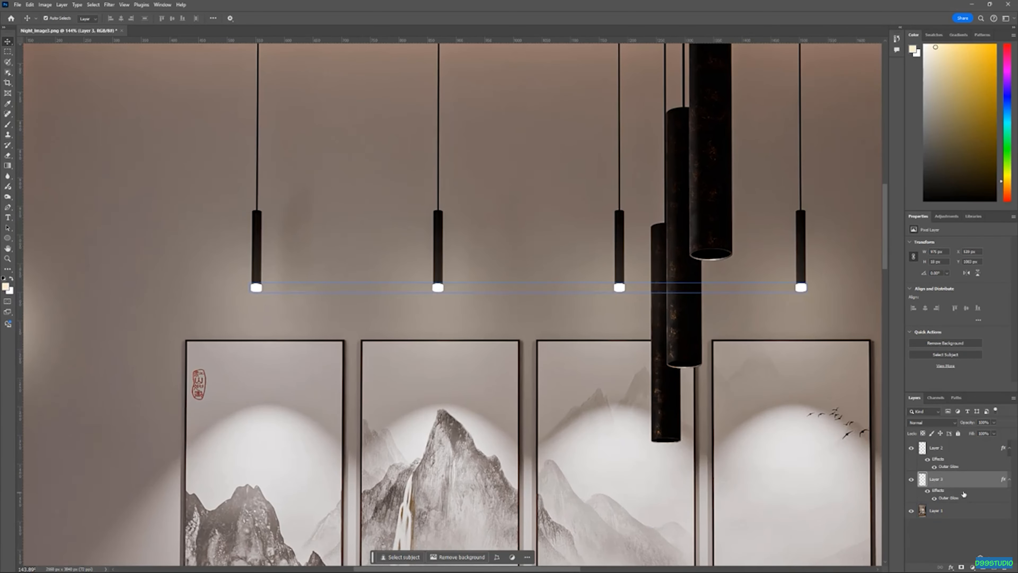
Reduce the spread and size of the pendant tips' Outer Glow and apply the style
{"action": "double_click", "coordinate": [976, 484]}
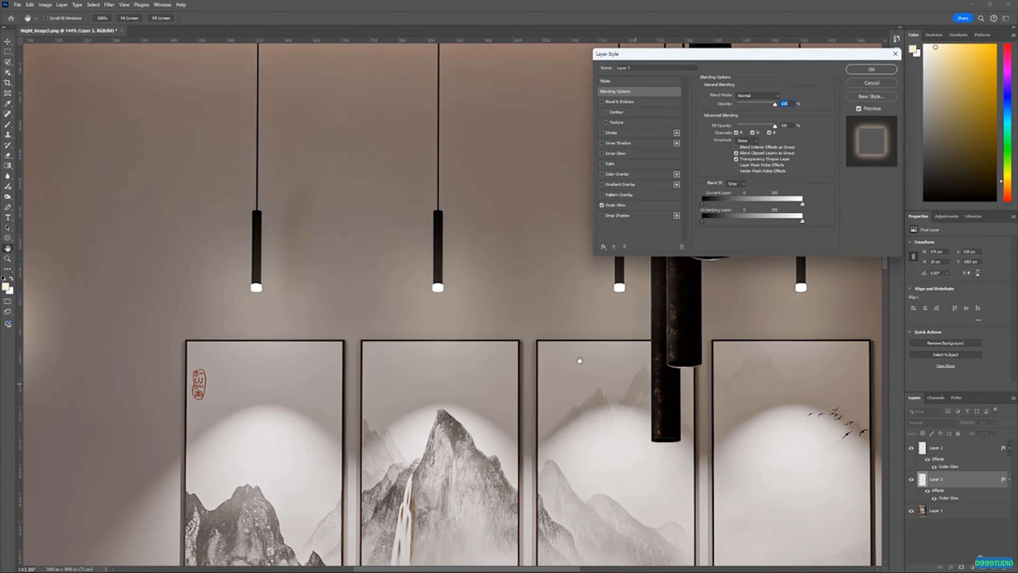
{"action": "left_click", "coordinate": [627, 203]}
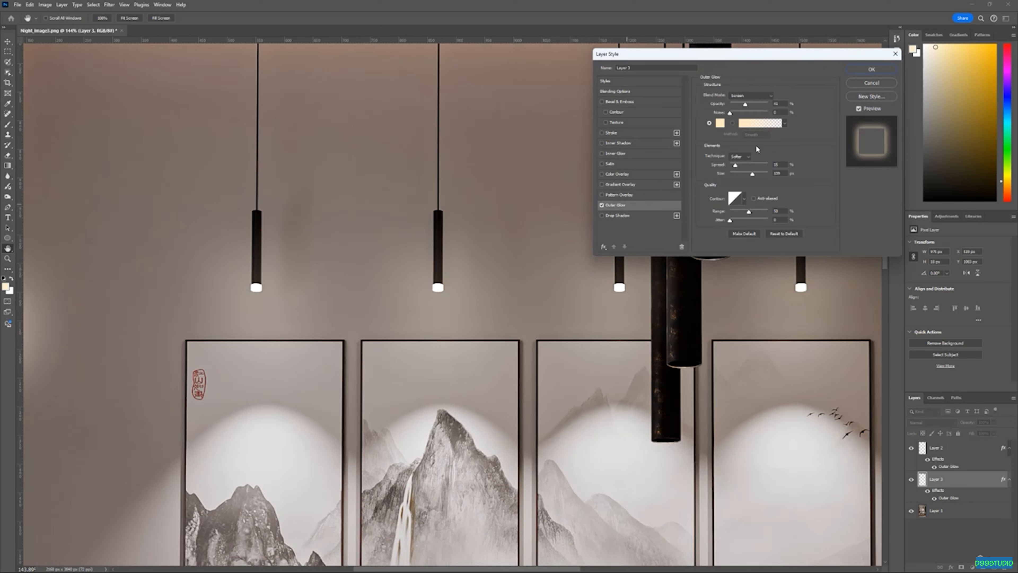
{"action": "mouse_move", "coordinate": [752, 172]}
{"action": "left_mouse_down"}
{"action": "mouse_move", "coordinate": [764, 176]}
{"action": "mouse_move", "coordinate": [747, 179]}
{"action": "mouse_move", "coordinate": [741, 167]}
{"action": "left_mouse_up"}
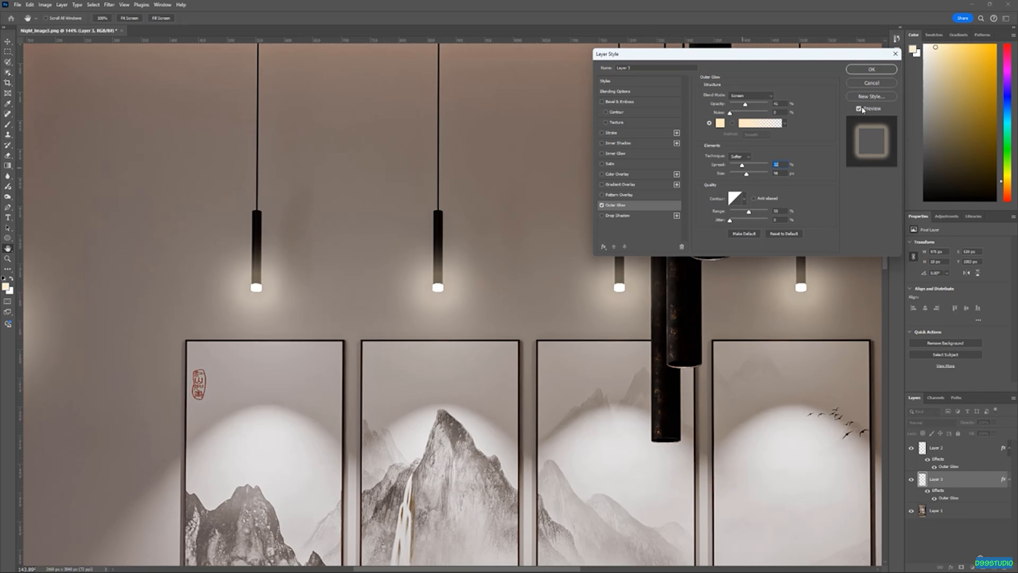
{"action": "left_click", "coordinate": [871, 69]}
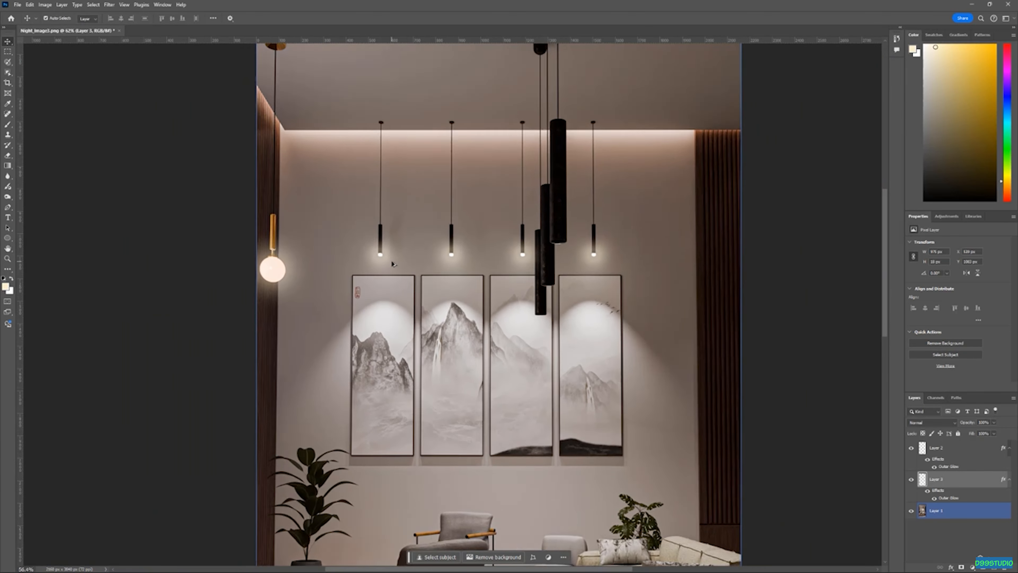
Zoom and pan around the render to review the lighting on the whole room
{"action": "scroll", "coordinate": [393, 265], "scroll_direction": "down", "scroll_amount": 2}
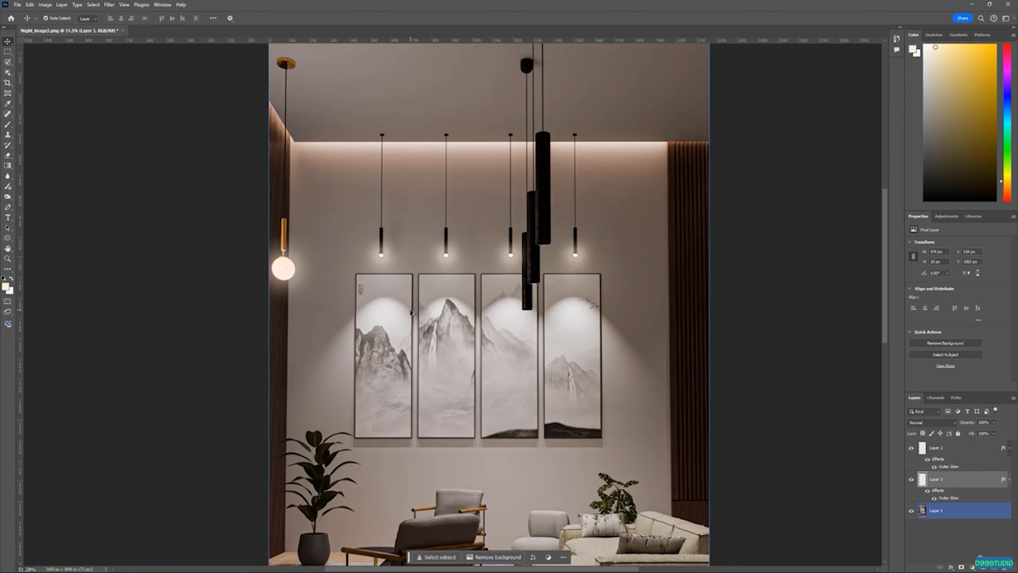
{"action": "scroll", "coordinate": [464, 295], "scroll_direction": "down", "scroll_amount": 1}
{"action": "scroll", "coordinate": [472, 232], "scroll_direction": "down", "scroll_amount": 1}
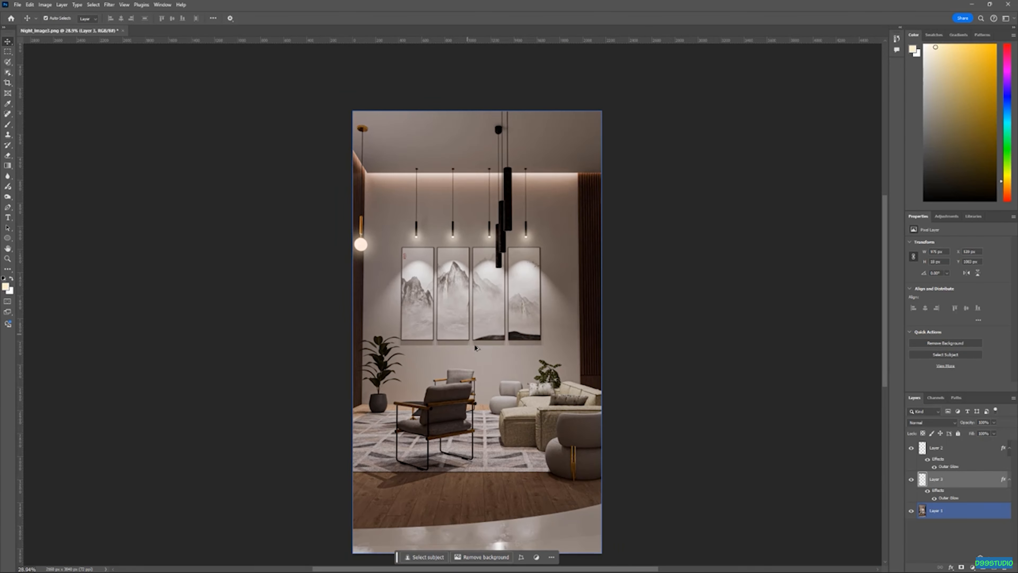
{"action": "left_click_drag", "start_coordinate": [474, 291], "coordinate": [482, 207]}
{"action": "scroll", "coordinate": [487, 377], "scroll_direction": "up", "scroll_amount": 3}
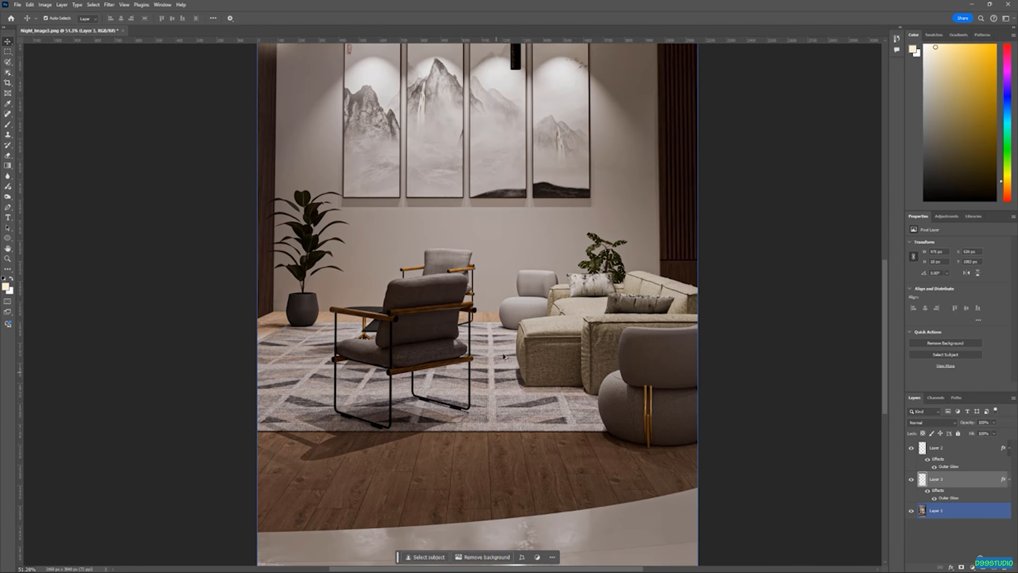
{"action": "scroll", "coordinate": [447, 304], "scroll_direction": "up", "scroll_amount": 3}
{"action": "scroll", "coordinate": [430, 333], "scroll_direction": "down", "scroll_amount": 2}
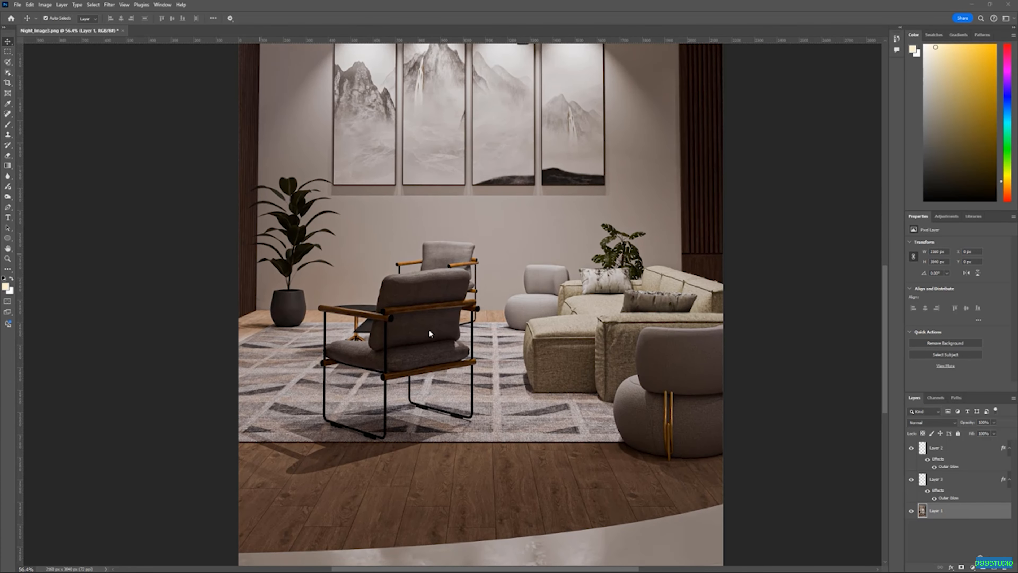
{"action": "scroll", "coordinate": [544, 350], "scroll_direction": "up", "scroll_amount": 4}
{"action": "scroll", "coordinate": [529, 323], "scroll_direction": "down", "scroll_amount": 3}
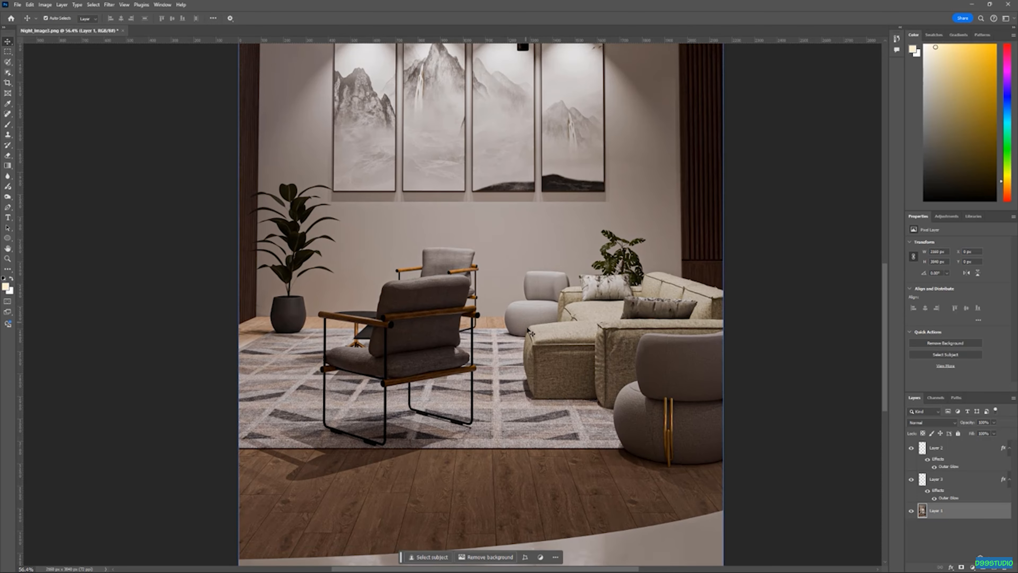
{"action": "scroll", "coordinate": [605, 376], "scroll_direction": "up", "scroll_amount": 4}
{"action": "scroll", "coordinate": [607, 377], "scroll_direction": "up", "scroll_amount": 2}
{"action": "scroll", "coordinate": [561, 352], "scroll_direction": "down", "scroll_amount": 3}
{"action": "scroll", "coordinate": [499, 327], "scroll_direction": "up", "scroll_amount": 3}
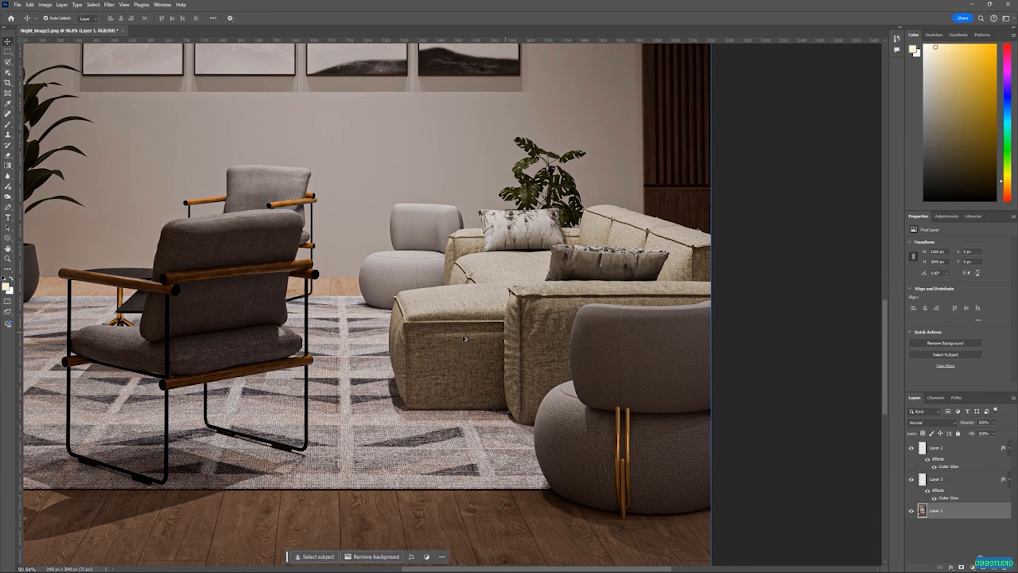
{"action": "scroll", "coordinate": [481, 335], "scroll_direction": "down", "scroll_amount": 2}
{"action": "scroll", "coordinate": [441, 311], "scroll_direction": "up", "scroll_amount": 1}
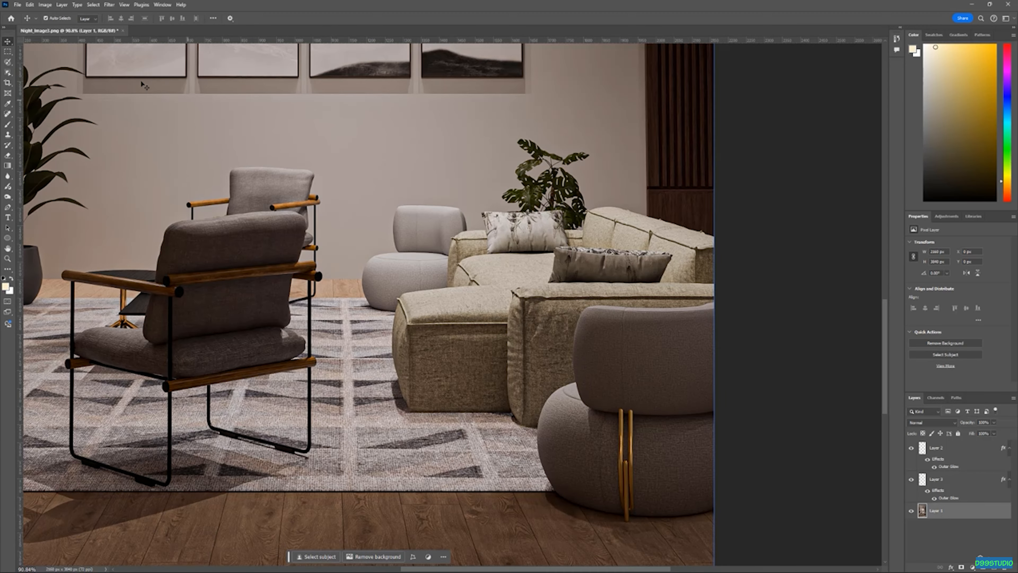
Select the sectional sofa with the Object Selection tool
{"action": "left_click", "coordinate": [8, 73]}
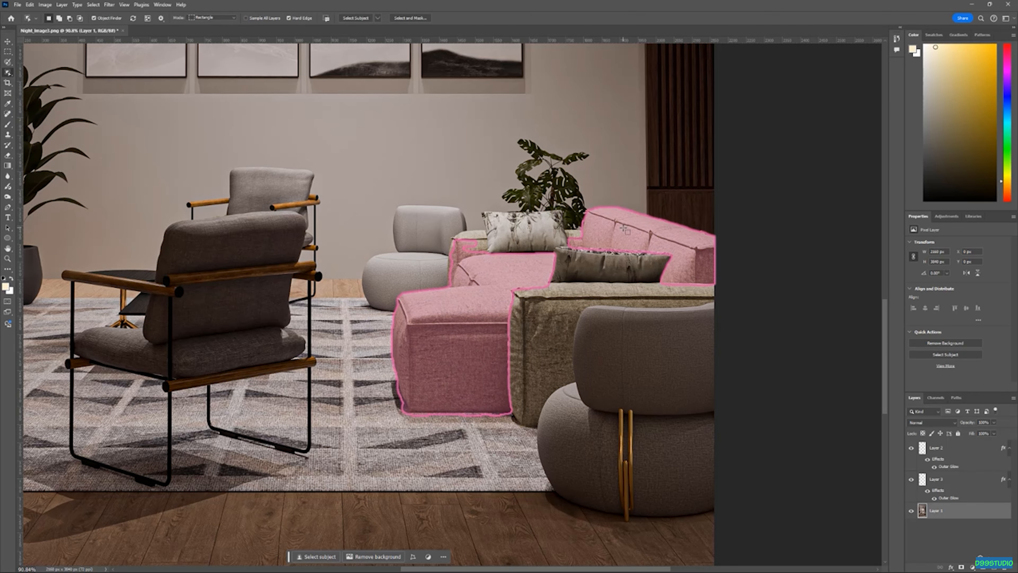
{"action": "left_click_drag", "start_coordinate": [726, 188], "coordinate": [388, 434]}
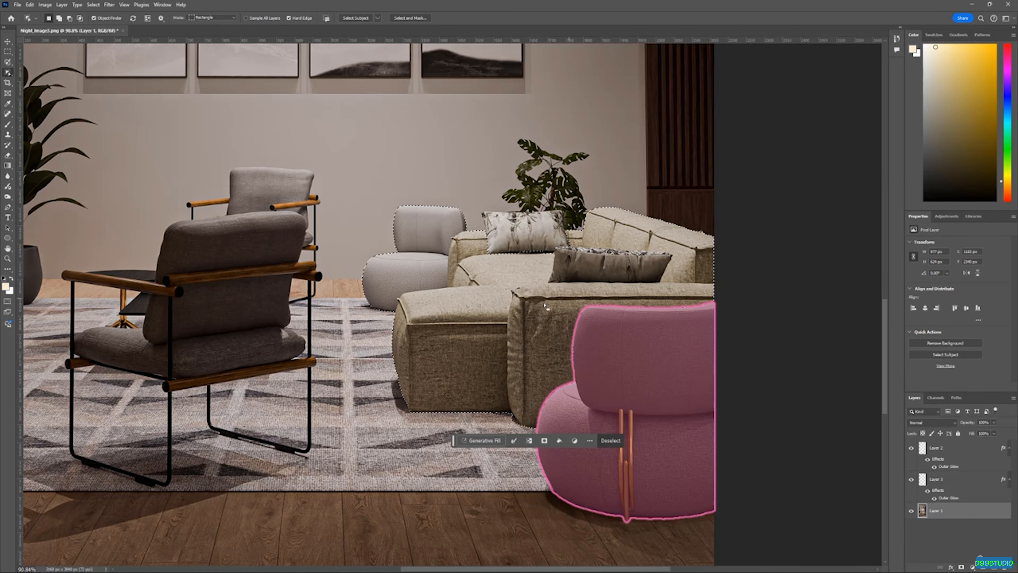
{"action": "scroll", "coordinate": [332, 243], "scroll_direction": "up", "scroll_amount": 3}
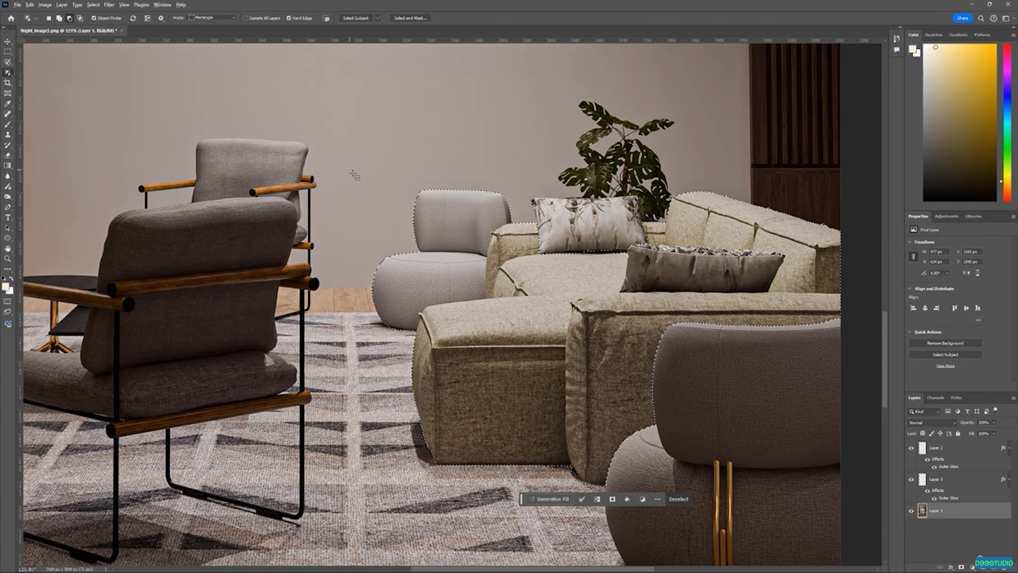
{"action": "left_click_drag", "start_coordinate": [351, 164], "coordinate": [519, 333]}
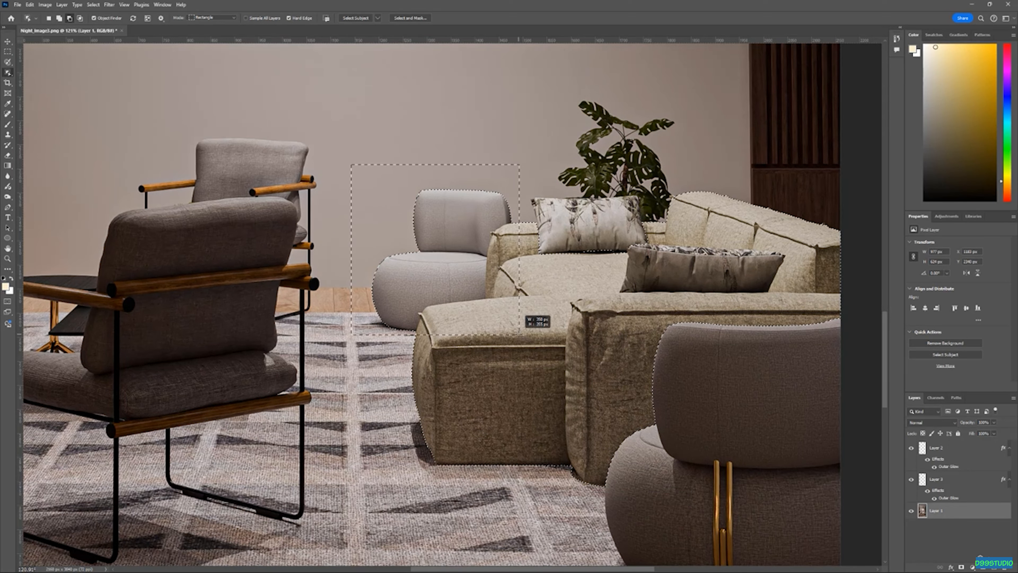
{"action": "left_click_drag", "start_coordinate": [520, 332], "coordinate": [520, 332]}
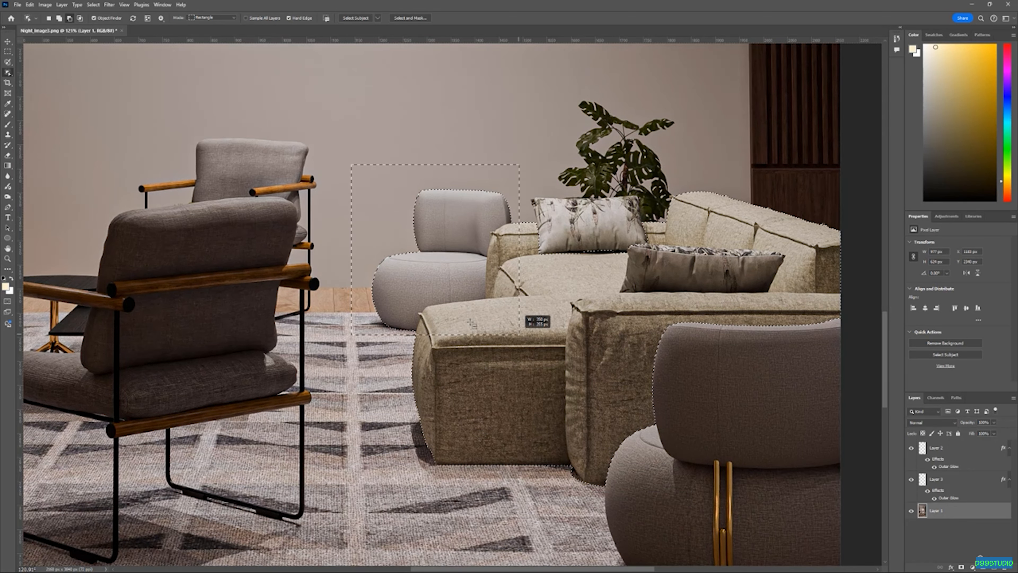
{"action": "scroll", "coordinate": [351, 270], "scroll_direction": "down", "scroll_amount": 4}
{"action": "scroll", "coordinate": [460, 209], "scroll_direction": "up", "scroll_amount": 2}
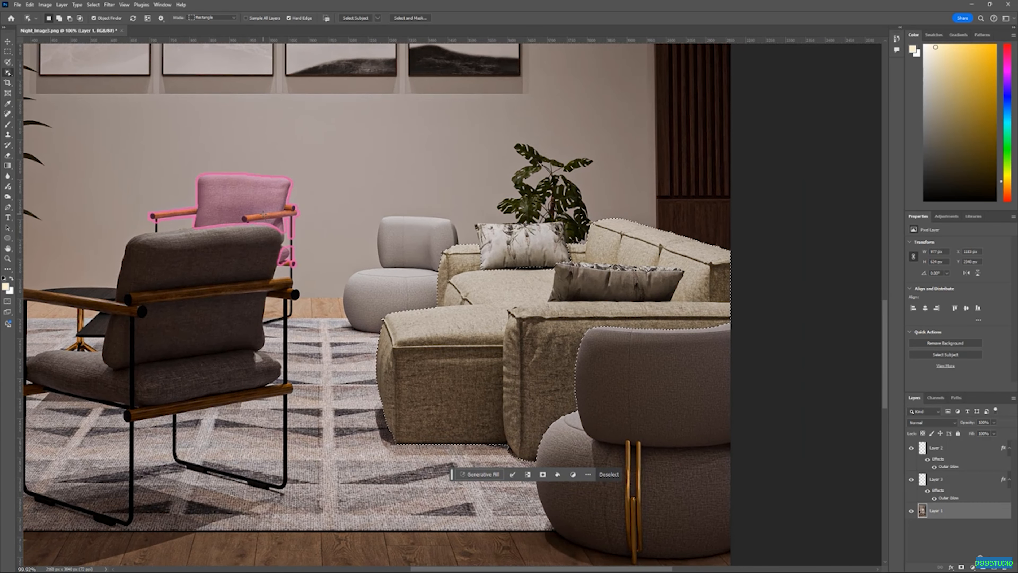
Copy the selected sofa to a new layer and make that layer active
{"action": "key", "text": "v"}
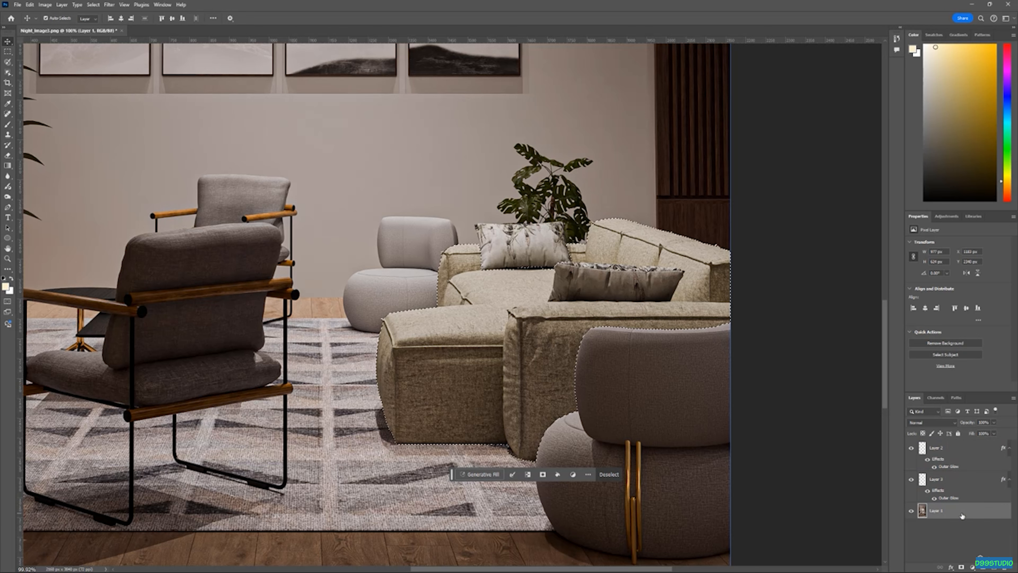
{"action": "key", "text": "ctrl+j"}
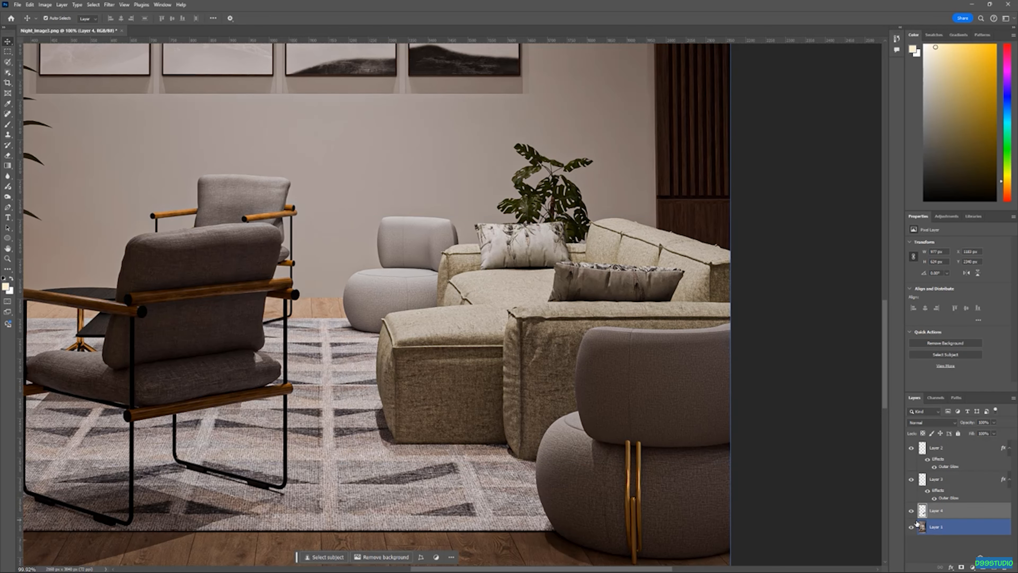
{"action": "left_click", "coordinate": [911, 527]}
{"action": "left_click", "coordinate": [911, 527]}
{"action": "left_click", "coordinate": [955, 521]}
{"action": "left_click", "coordinate": [962, 514]}
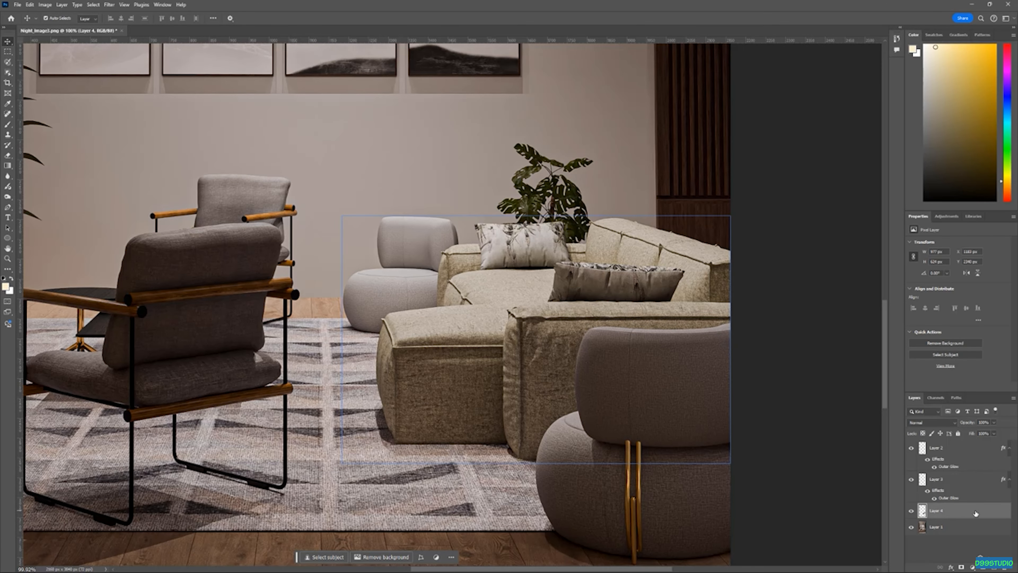
Desaturate the sofa layer with Hue/Saturation, setting Hue to 0 and Saturation to -71
{"action": "key", "text": "ctrl+u"}
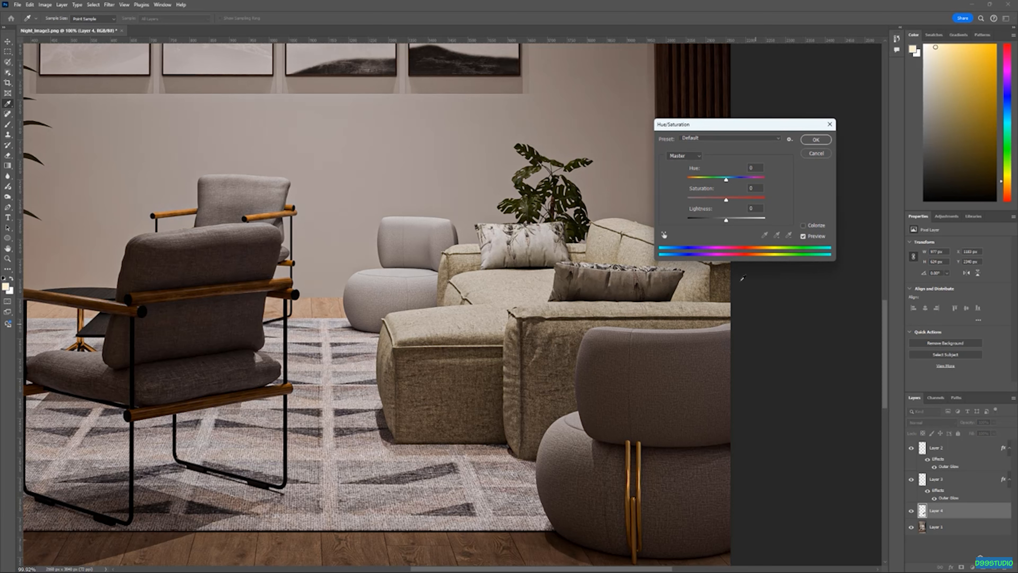
{"action": "left_click_drag", "start_coordinate": [726, 201], "coordinate": [748, 187]}
{"action": "left_click", "coordinate": [803, 225]}
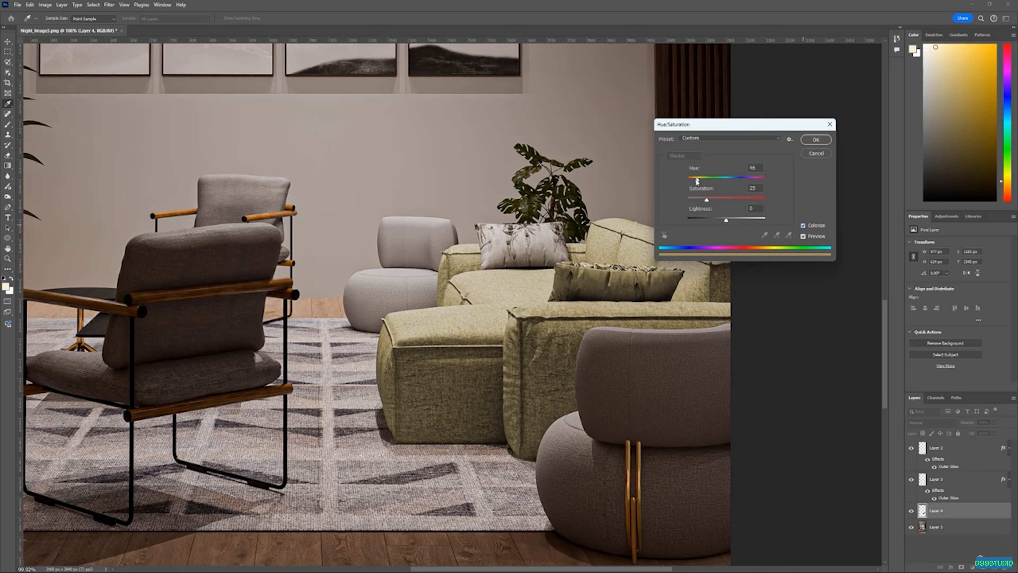
{"action": "left_click_drag", "start_coordinate": [719, 178], "coordinate": [738, 182]}
{"action": "left_click_drag", "start_coordinate": [749, 179], "coordinate": [705, 200]}
{"action": "left_click_drag", "start_coordinate": [724, 127], "coordinate": [762, 103]}
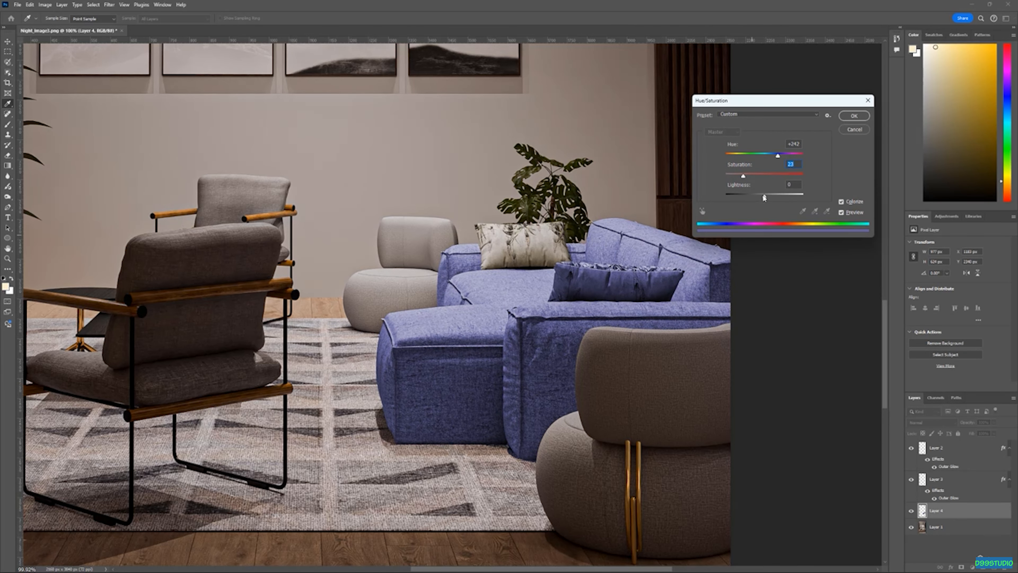
{"action": "mouse_move", "coordinate": [779, 157]}
{"action": "left_mouse_down"}
{"action": "mouse_move", "coordinate": [712, 161]}
{"action": "mouse_move", "coordinate": [803, 161]}
{"action": "mouse_move", "coordinate": [771, 160]}
{"action": "left_mouse_up"}
{"action": "left_click", "coordinate": [841, 201]}
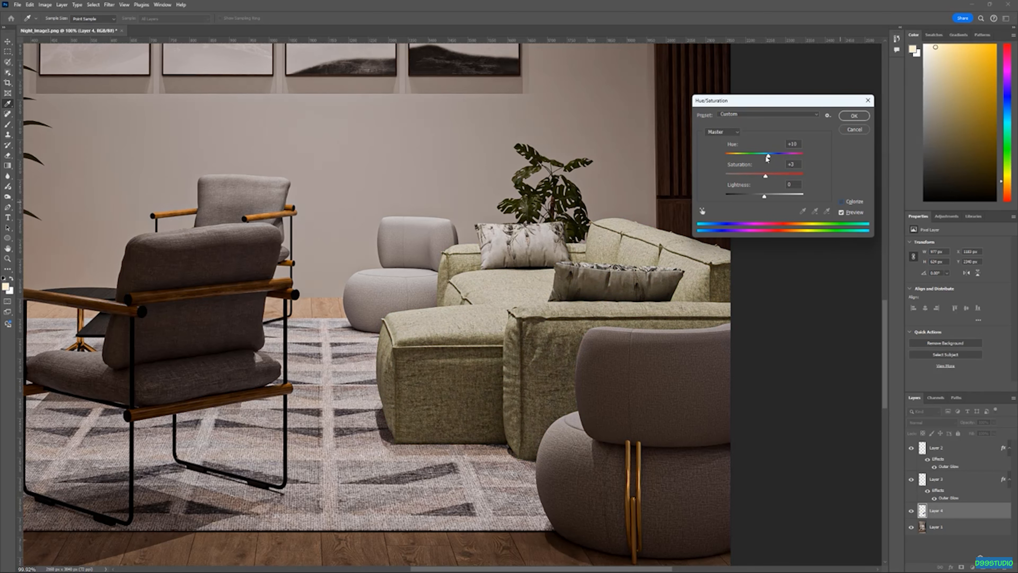
{"action": "left_click_drag", "start_coordinate": [765, 180], "coordinate": [769, 157]}
{"action": "left_click_drag", "start_coordinate": [745, 175], "coordinate": [733, 178]}
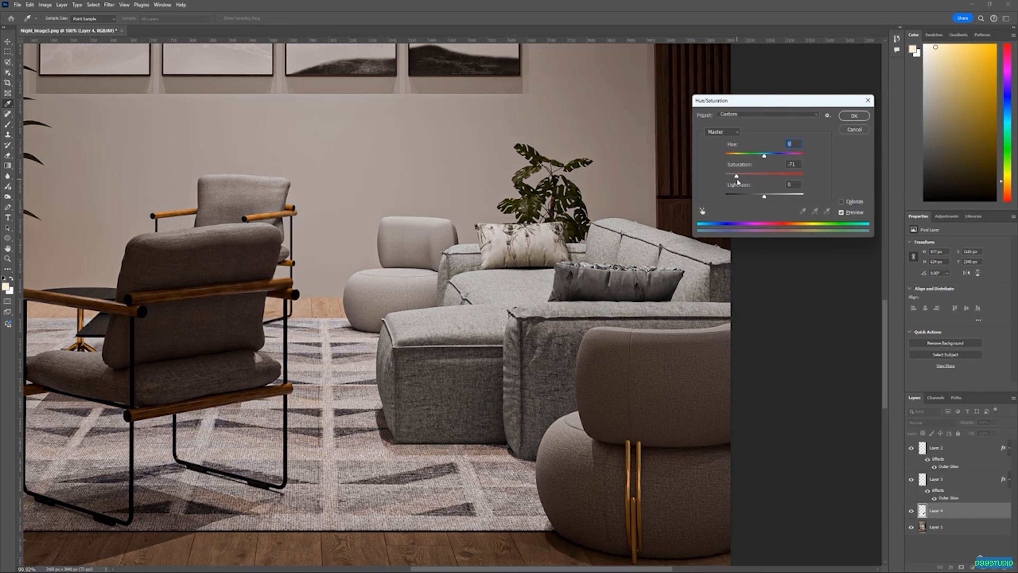
{"action": "left_click_drag", "start_coordinate": [737, 178], "coordinate": [737, 179]}
{"action": "left_click", "coordinate": [864, 117]}
Toggle the sofa layer's visibility to compare the desaturated sofa with the original
{"action": "scroll", "coordinate": [480, 242], "scroll_direction": "down", "scroll_amount": 2}
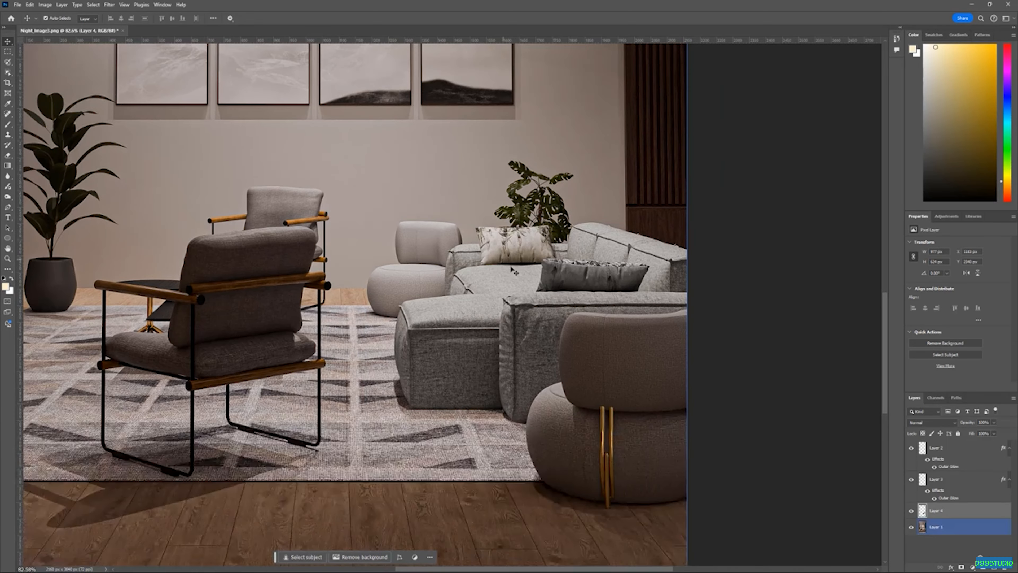
{"action": "scroll", "coordinate": [510, 267], "scroll_direction": "down", "scroll_amount": 9}
{"action": "scroll", "coordinate": [444, 294], "scroll_direction": "up", "scroll_amount": 6}
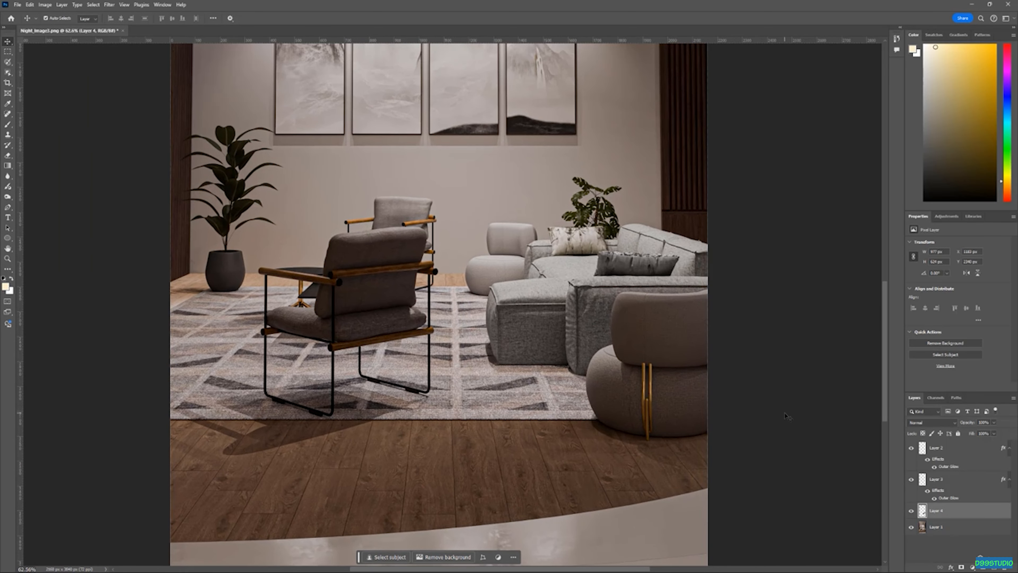
{"action": "left_click", "coordinate": [911, 511]}
{"action": "left_click", "coordinate": [911, 511]}
{"action": "left_click", "coordinate": [911, 512]}
{"action": "left_click", "coordinate": [911, 512]}
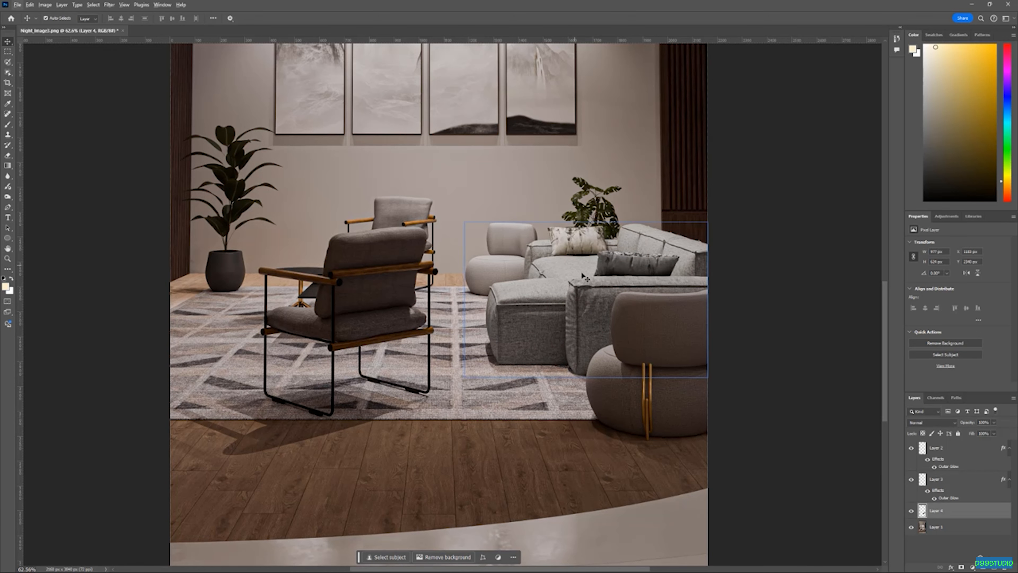
Draw a freehand Lasso selection over the sofa's back seat area
{"action": "scroll", "coordinate": [573, 313], "scroll_direction": "down", "scroll_amount": 5}
{"action": "scroll", "coordinate": [581, 208], "scroll_direction": "up", "scroll_amount": 6}
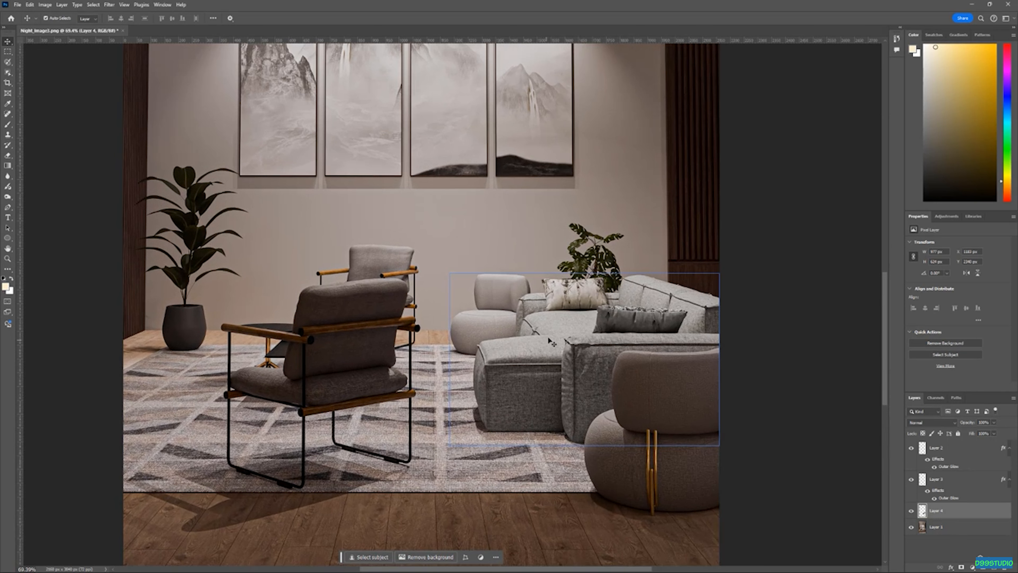
{"action": "left_click", "coordinate": [545, 249]}
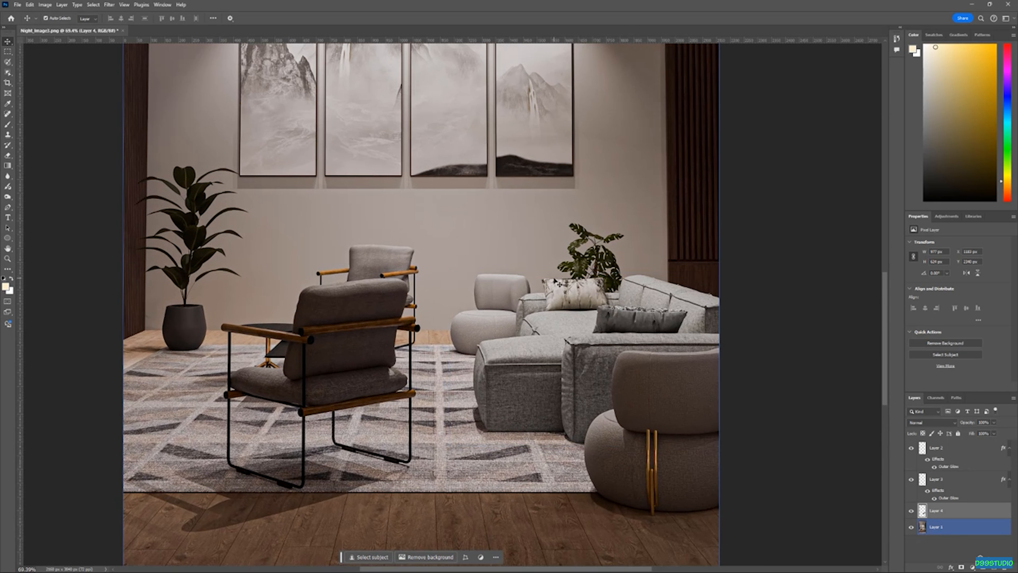
{"action": "left_click", "coordinate": [9, 52]}
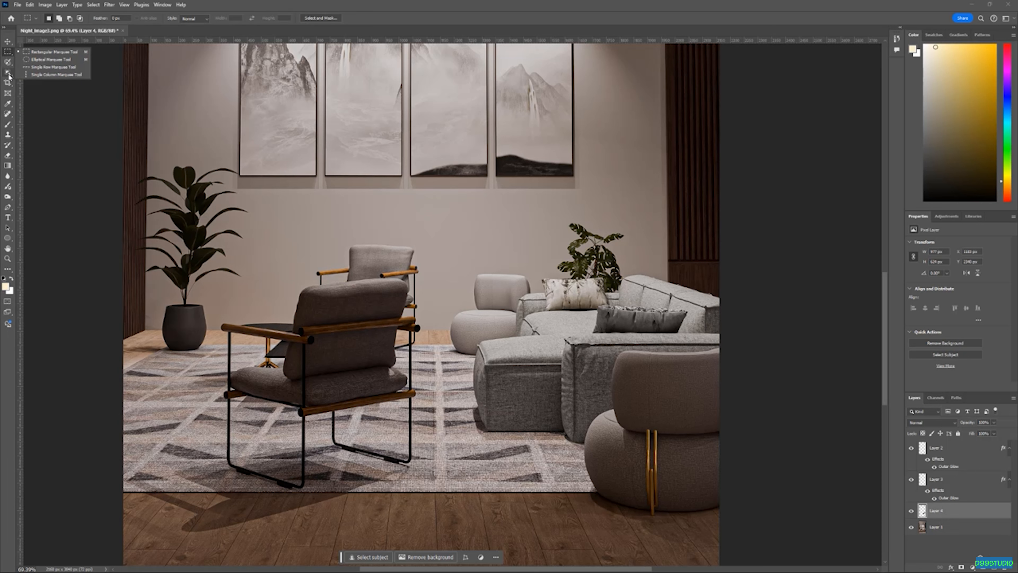
{"action": "left_click", "coordinate": [9, 74]}
{"action": "left_click", "coordinate": [8, 62]}
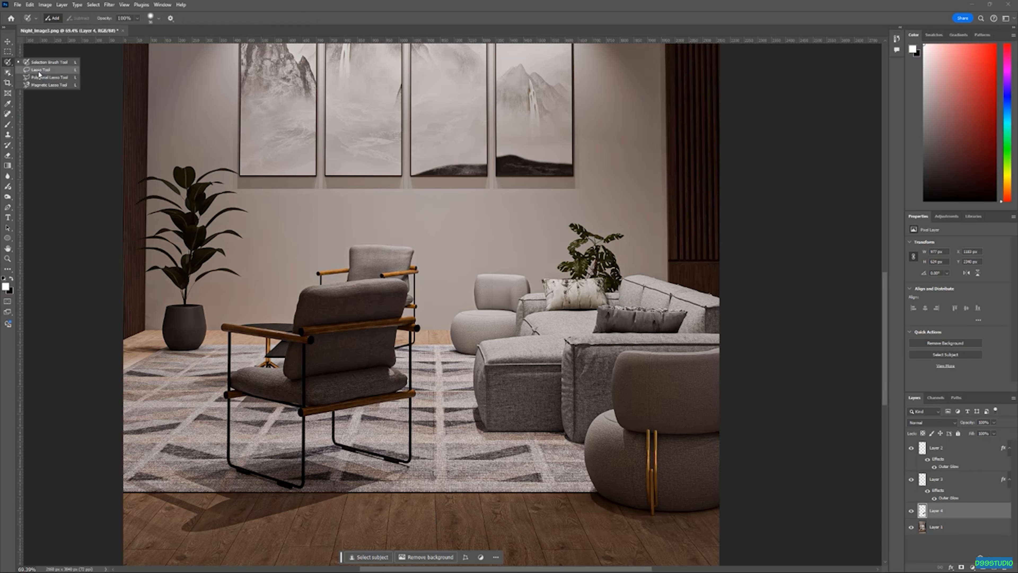
{"action": "left_click", "coordinate": [40, 70]}
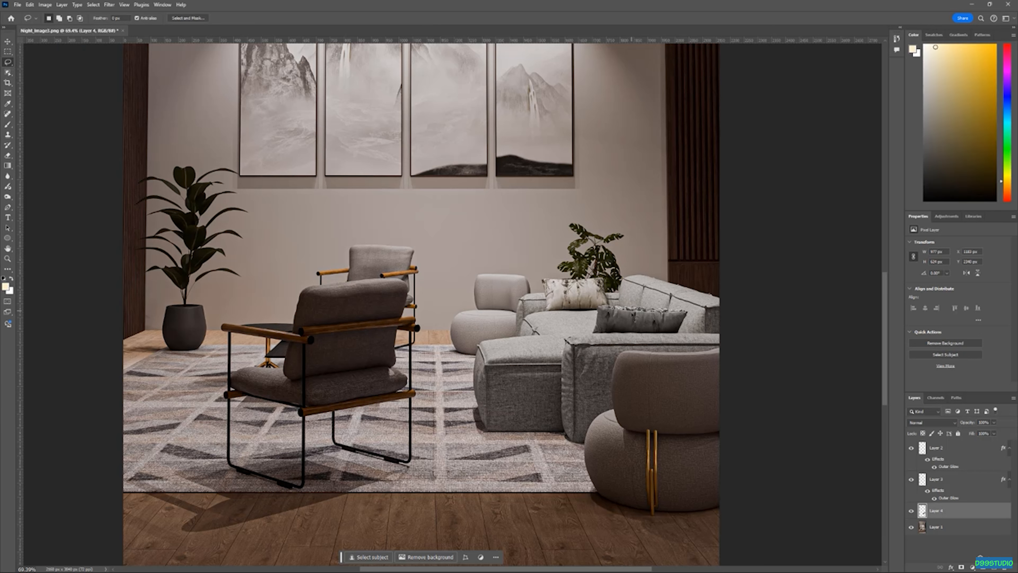
{"action": "mouse_move", "coordinate": [631, 301]}
{"action": "left_mouse_down"}
{"action": "mouse_move", "coordinate": [631, 226]}
{"action": "mouse_move", "coordinate": [604, 207]}
{"action": "mouse_move", "coordinate": [573, 207]}
{"action": "mouse_move", "coordinate": [547, 298]}
{"action": "mouse_move", "coordinate": [473, 312]}
{"action": "mouse_move", "coordinate": [457, 373]}
{"action": "mouse_move", "coordinate": [471, 389]}
{"action": "mouse_move", "coordinate": [477, 367]}
{"action": "mouse_move", "coordinate": [500, 349]}
{"action": "mouse_move", "coordinate": [604, 346]}
{"action": "mouse_move", "coordinate": [633, 339]}
{"action": "left_mouse_up"}
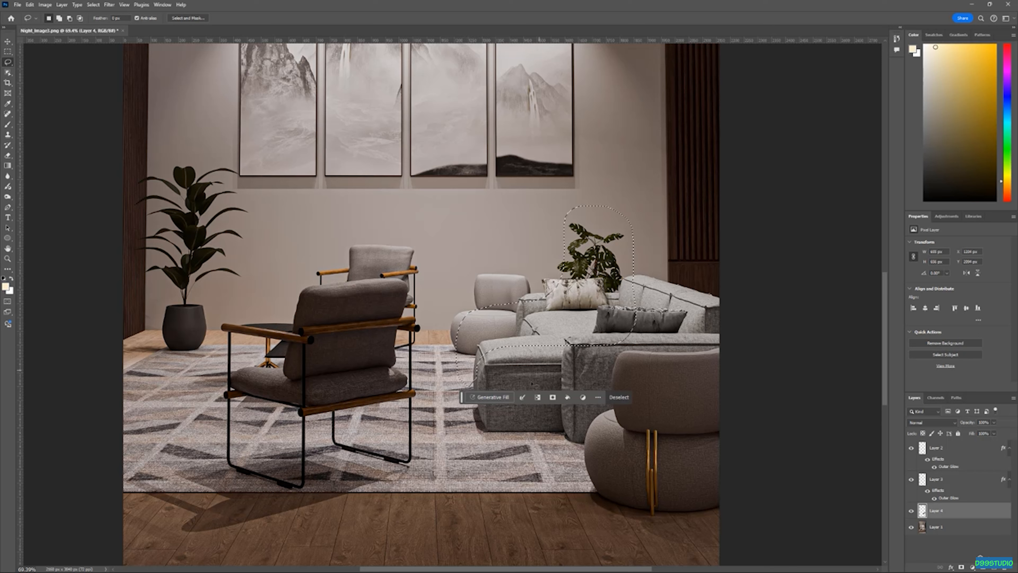
Run Generative Fill on the selection with the prompt "a human sitting here on the sofa"
{"action": "left_click", "coordinate": [493, 398]}
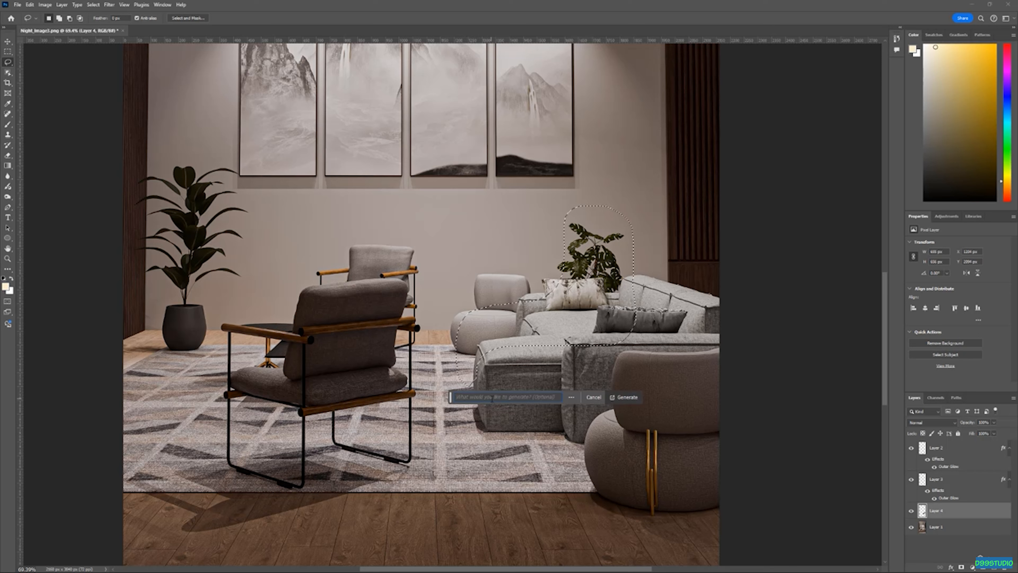
{"action": "type", "text": "a human sitting here on the sofa"}
{"action": "left_click", "coordinate": [625, 397]}
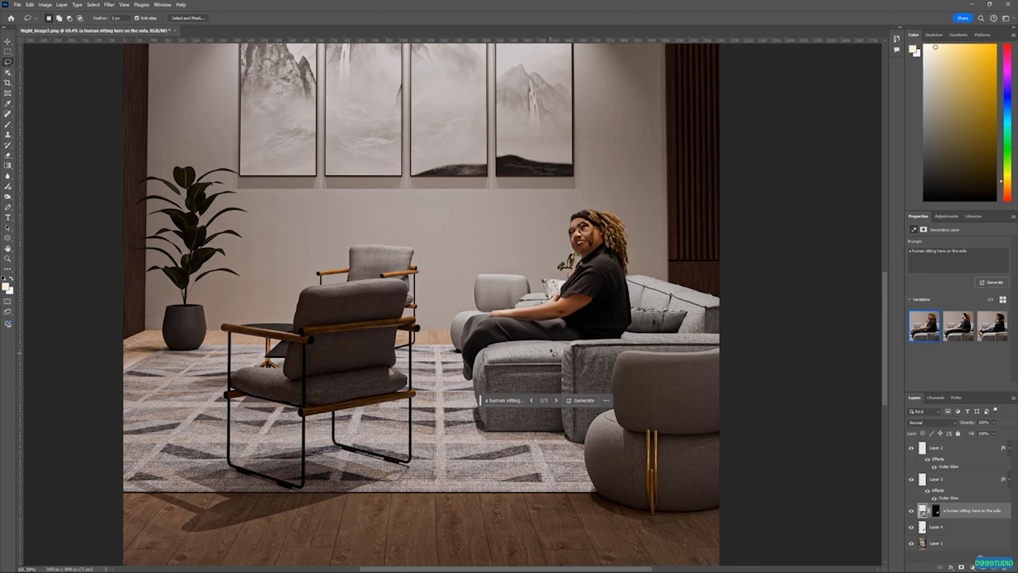
Browse the generated variations of the seated figure
{"action": "key", "text": "v"}
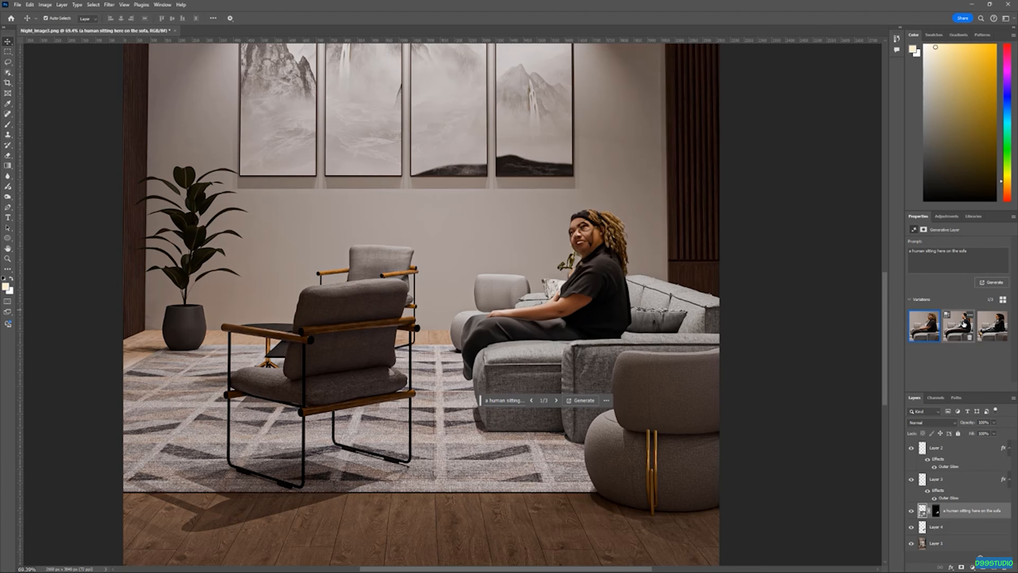
{"action": "left_click", "coordinate": [958, 324]}
{"action": "left_click", "coordinate": [992, 325]}
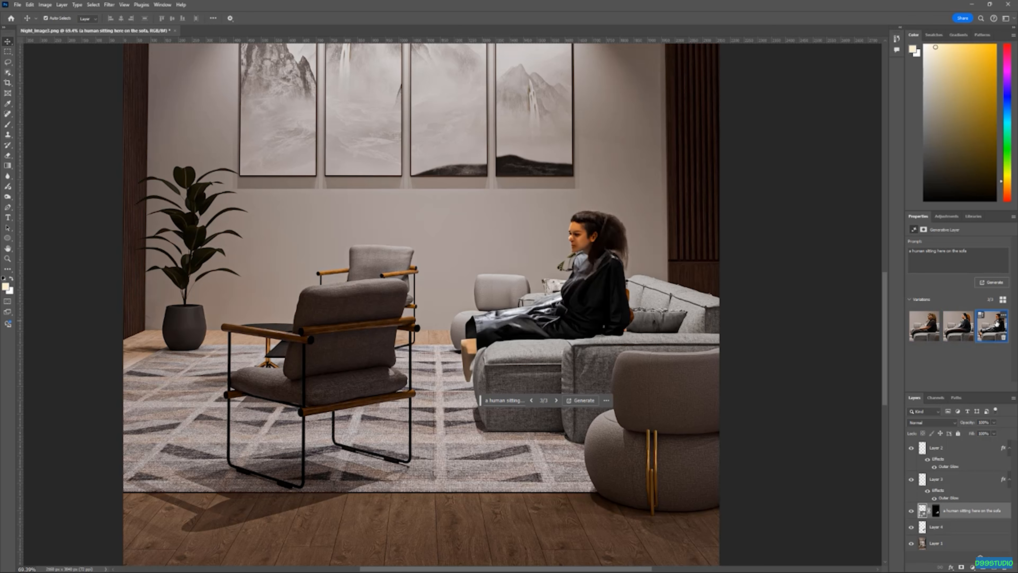
{"action": "left_click", "coordinate": [923, 327]}
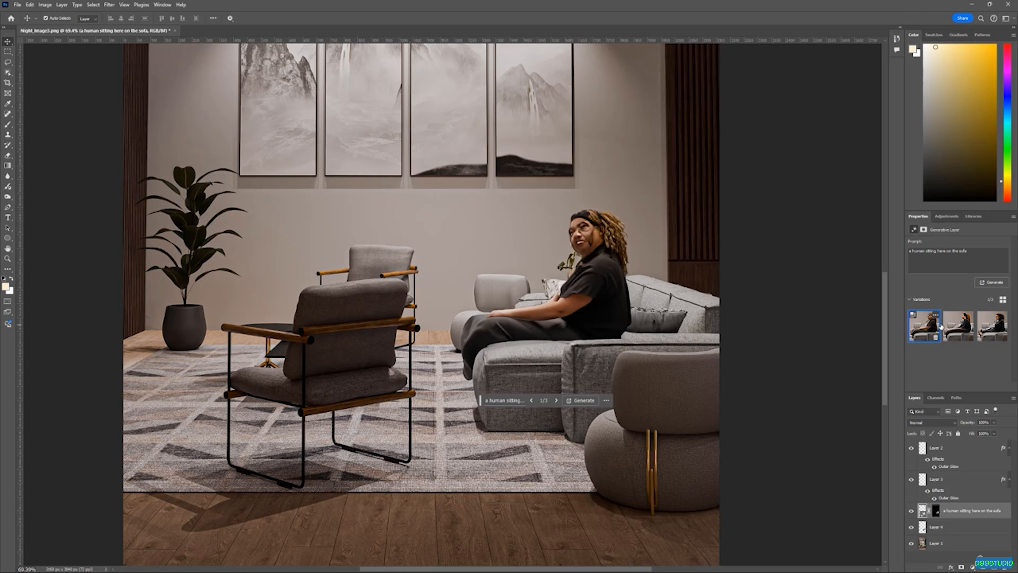
{"action": "left_click", "coordinate": [958, 326]}
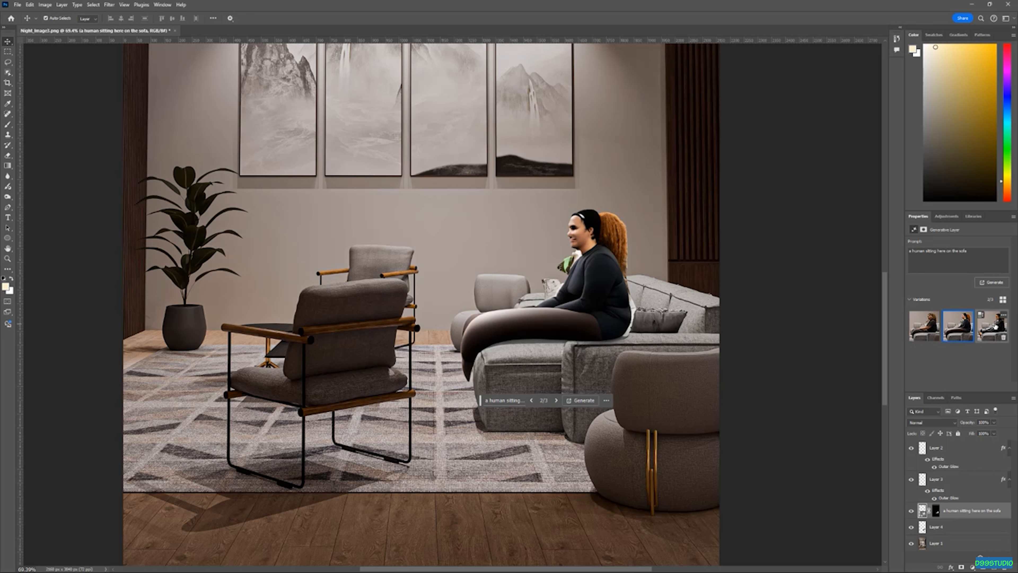
{"action": "left_click", "coordinate": [992, 325]}
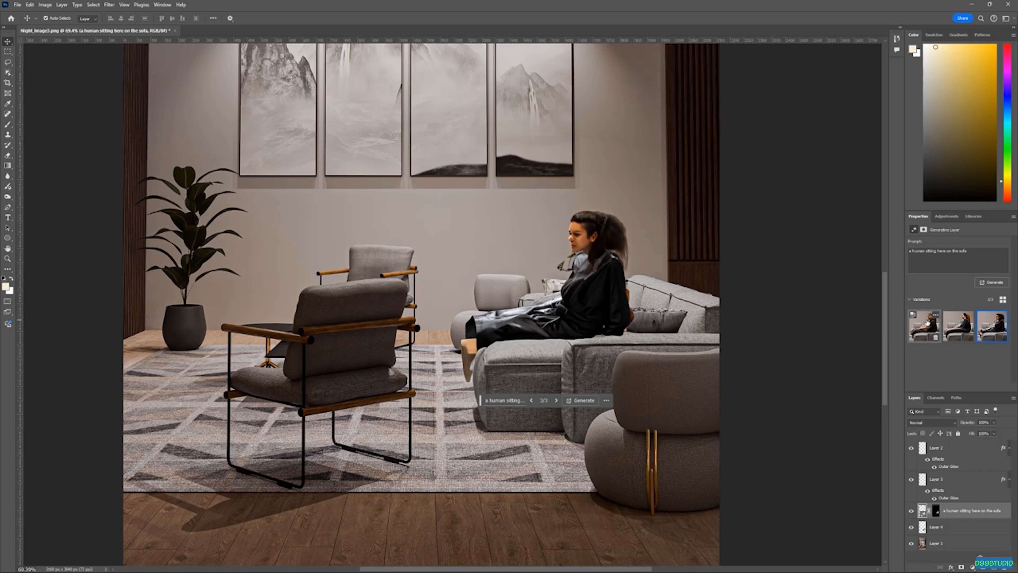
{"action": "left_click", "coordinate": [924, 326]}
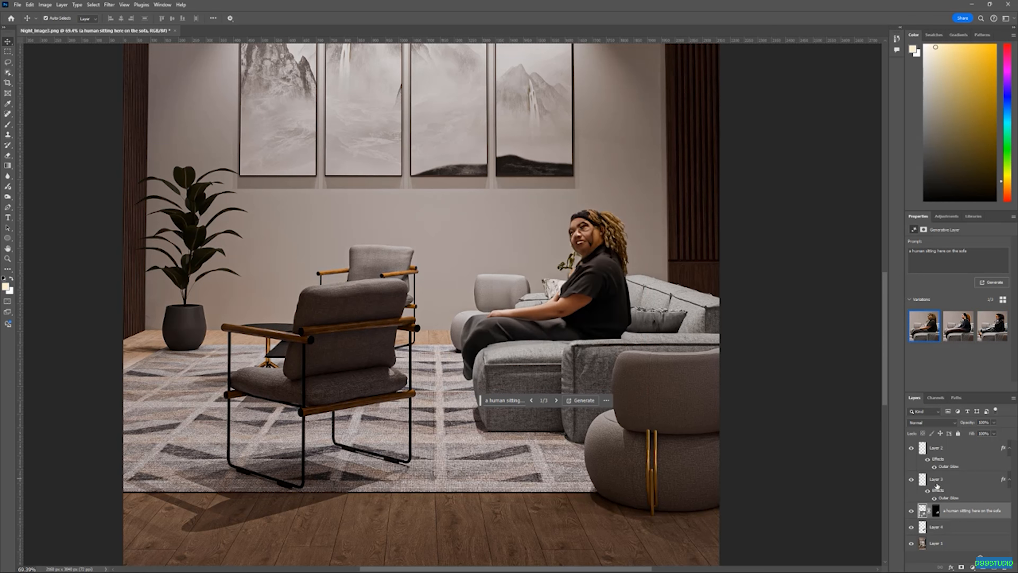
Delete the generative fill layer
{"action": "left_click", "coordinate": [910, 511]}
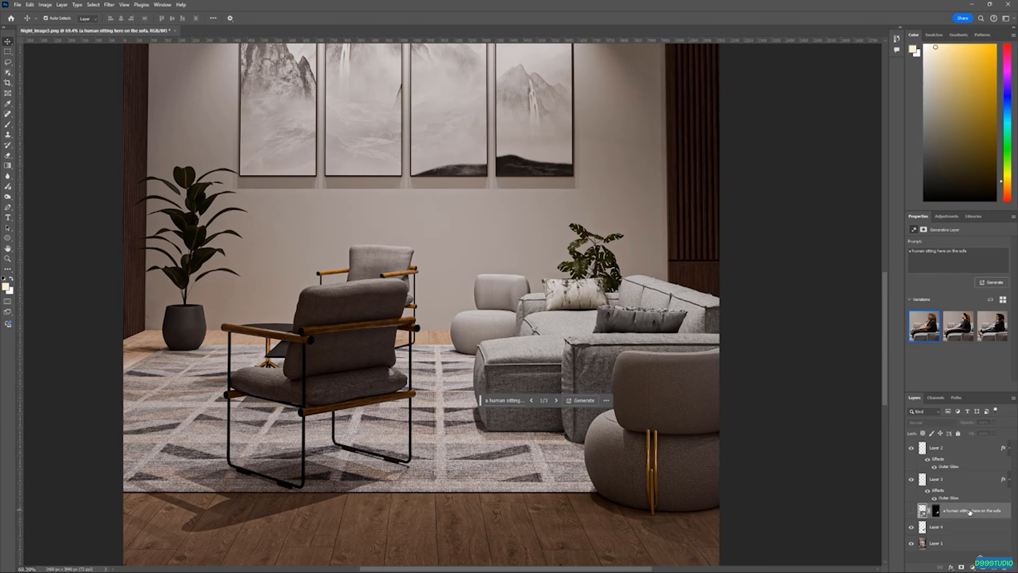
{"action": "key", "text": "Delete"}
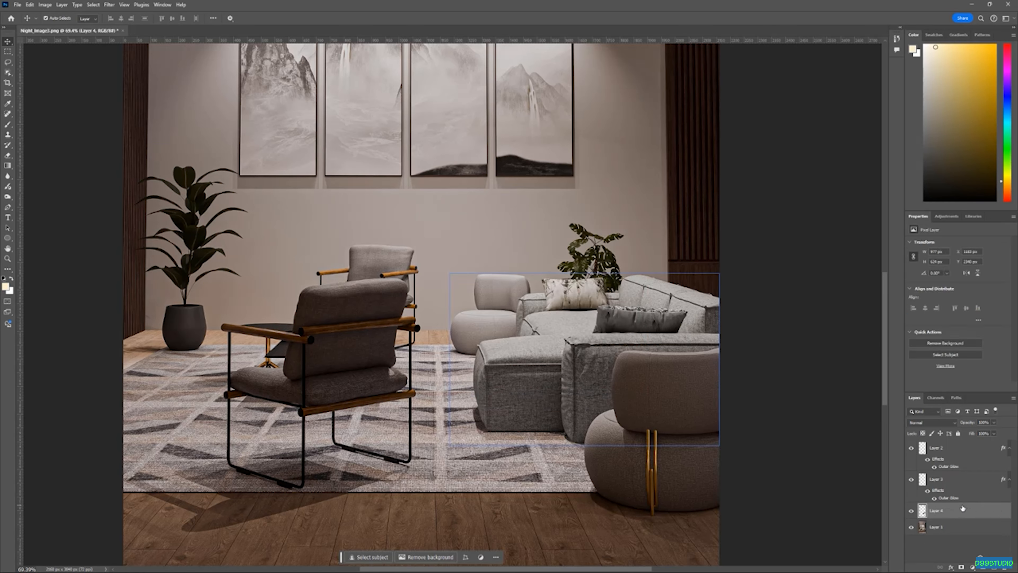
{"action": "scroll", "coordinate": [562, 274], "scroll_direction": "down", "scroll_amount": 5}
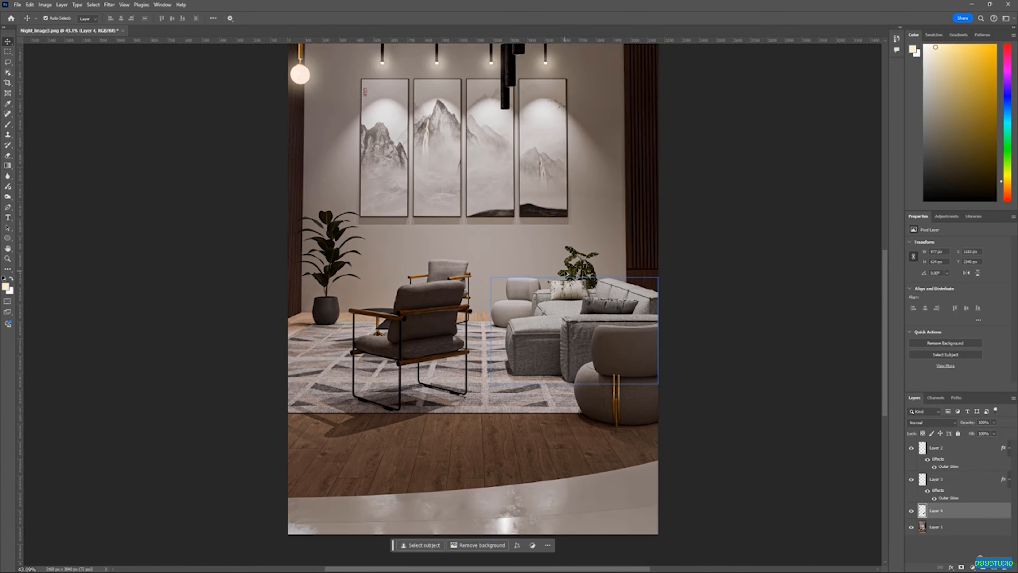
{"action": "scroll", "coordinate": [559, 306], "scroll_direction": "up", "scroll_amount": 4}
{"action": "scroll", "coordinate": [557, 335], "scroll_direction": "down", "scroll_amount": 4}
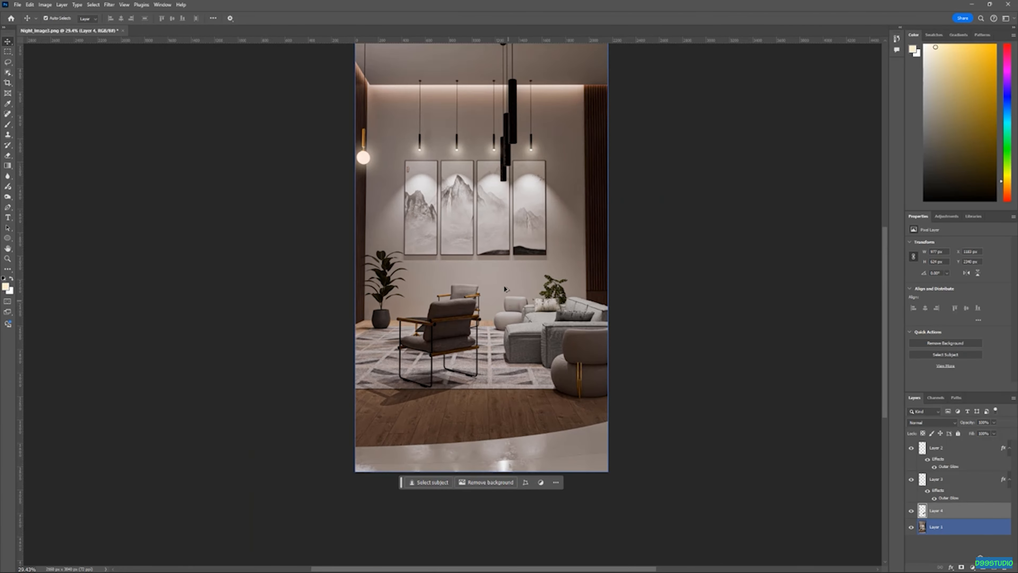
{"action": "scroll", "coordinate": [490, 231], "scroll_direction": "up", "scroll_amount": 1}
{"action": "mouse_move", "coordinate": [501, 241]}
{"action": "left_mouse_down"}
{"action": "mouse_move", "coordinate": [504, 264]}
{"action": "mouse_move", "coordinate": [506, 232]}
{"action": "left_mouse_up"}
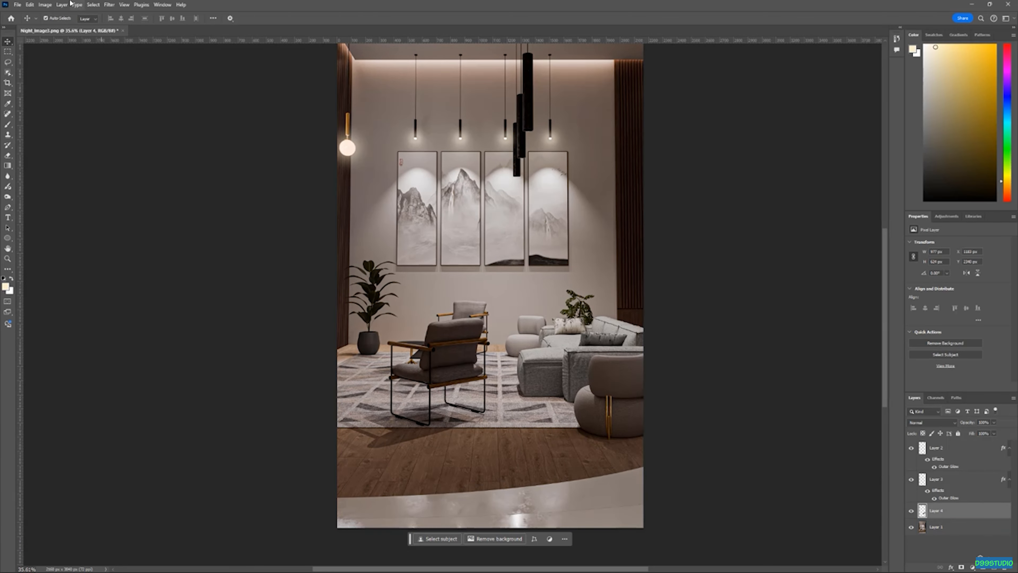
{"action": "left_click", "coordinate": [109, 5]}
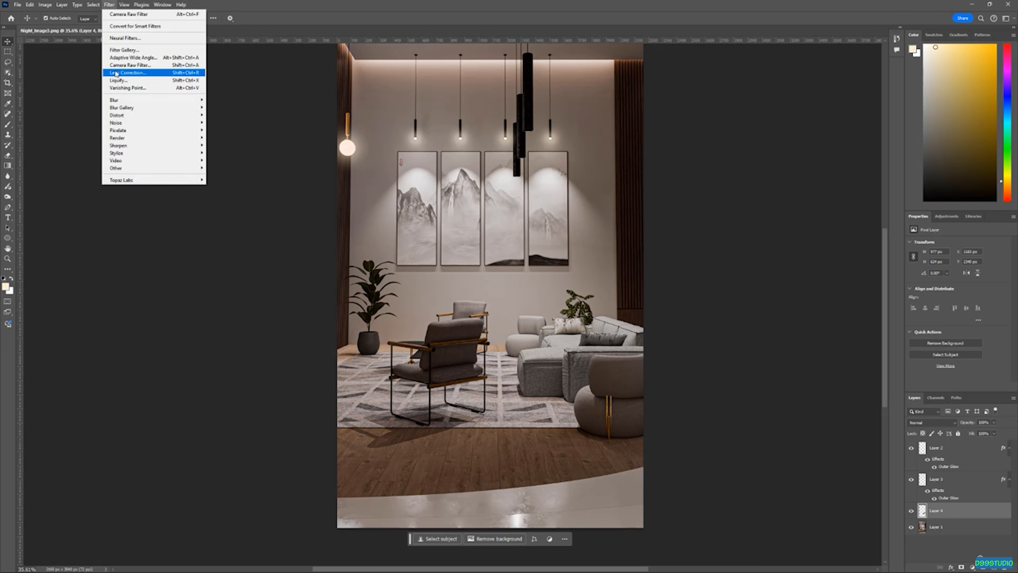
{"action": "left_click", "coordinate": [711, 244]}
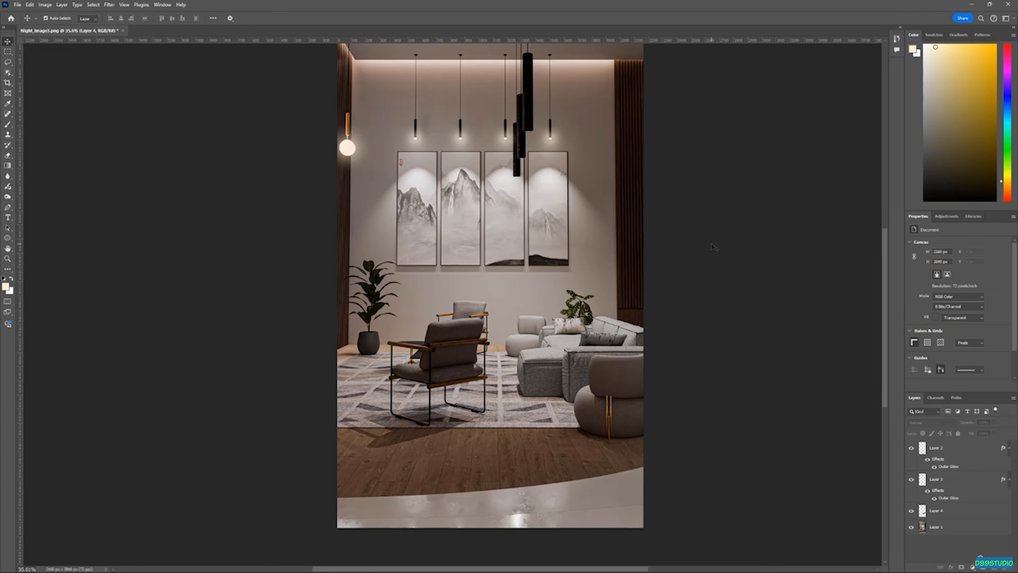